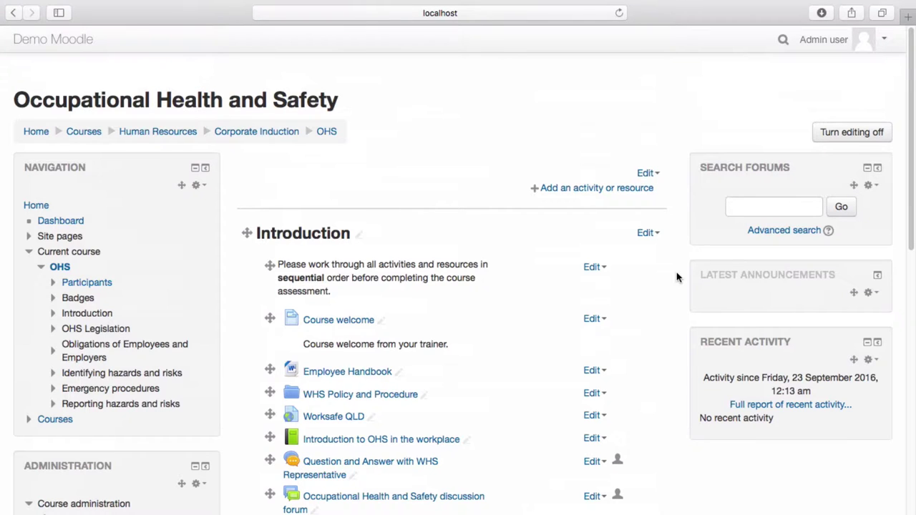
scroll(677, 278, "down", 5)
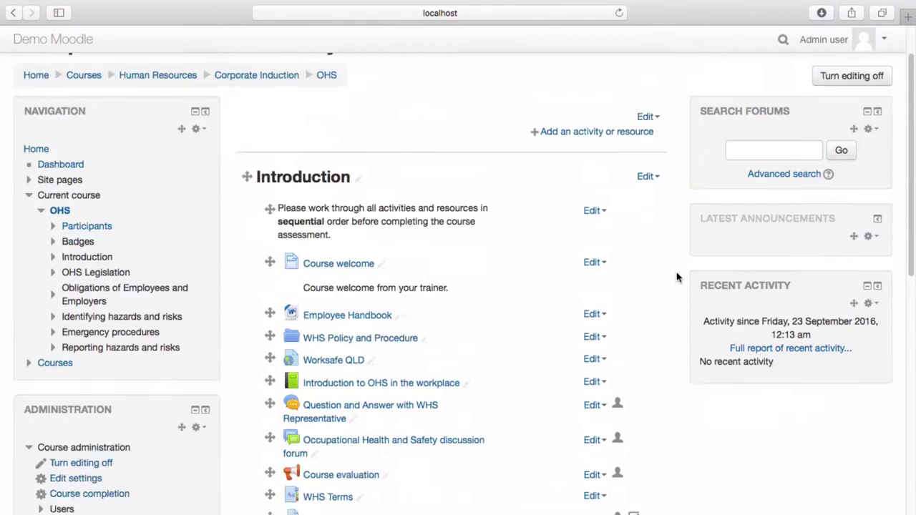
left_click(629, 422)
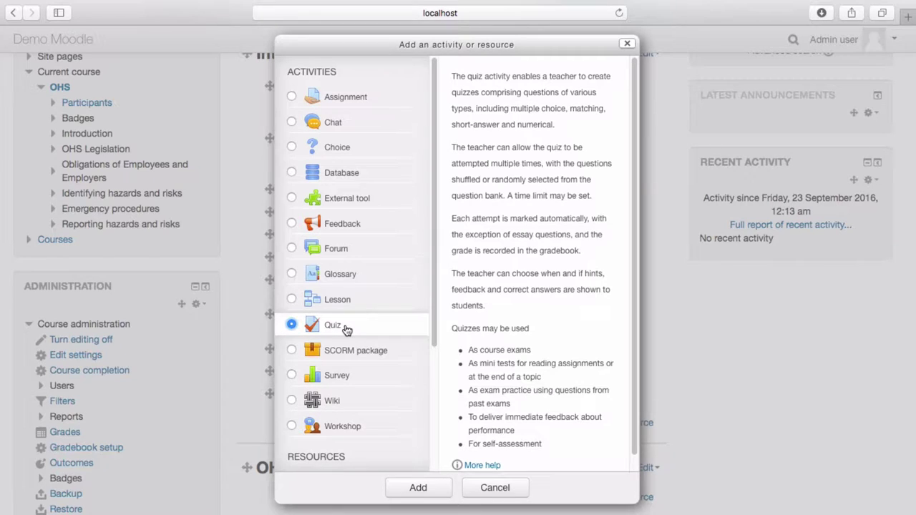
left_click(627, 43)
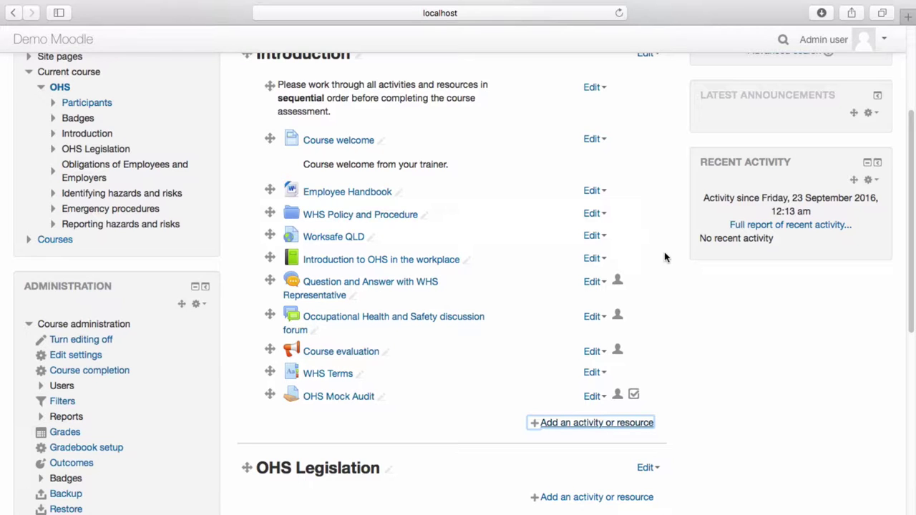
Open the category editing page of the OHS course's question bank.
left_click_drag(909, 299, 910, 445)
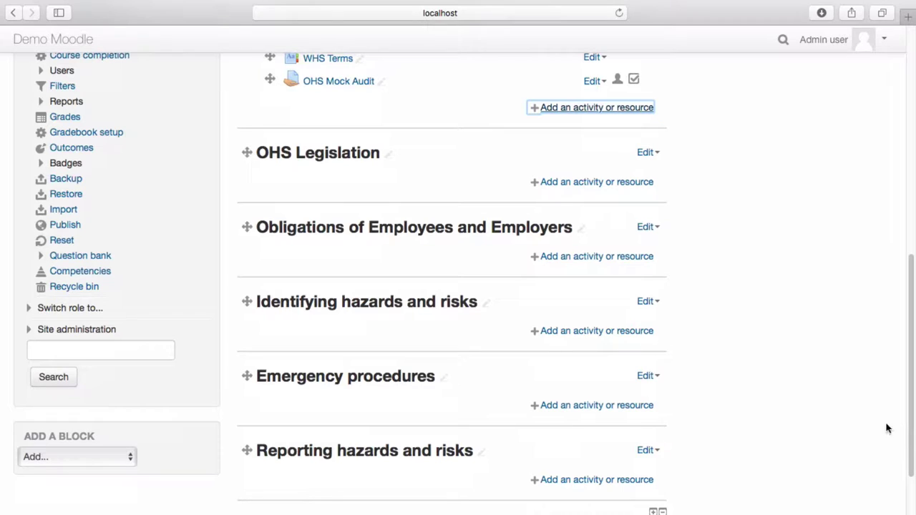
left_click(84, 258)
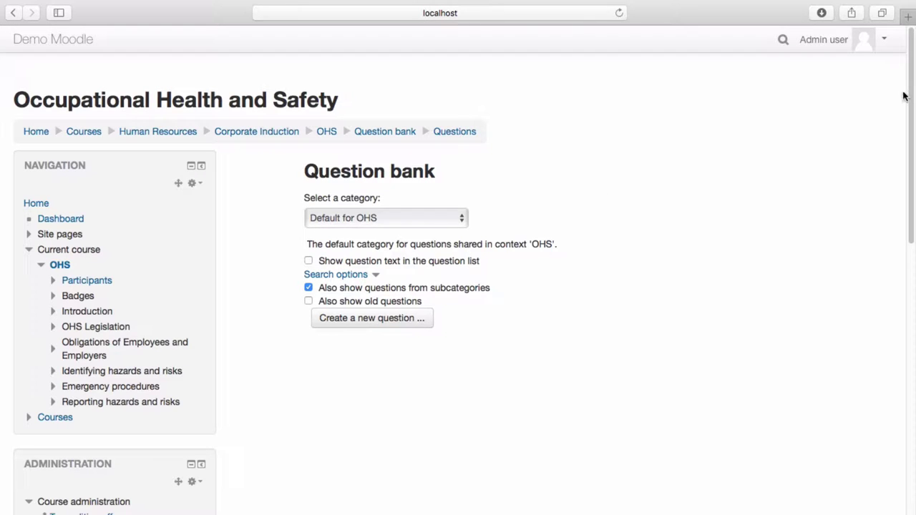
left_click_drag(909, 97, 908, 266)
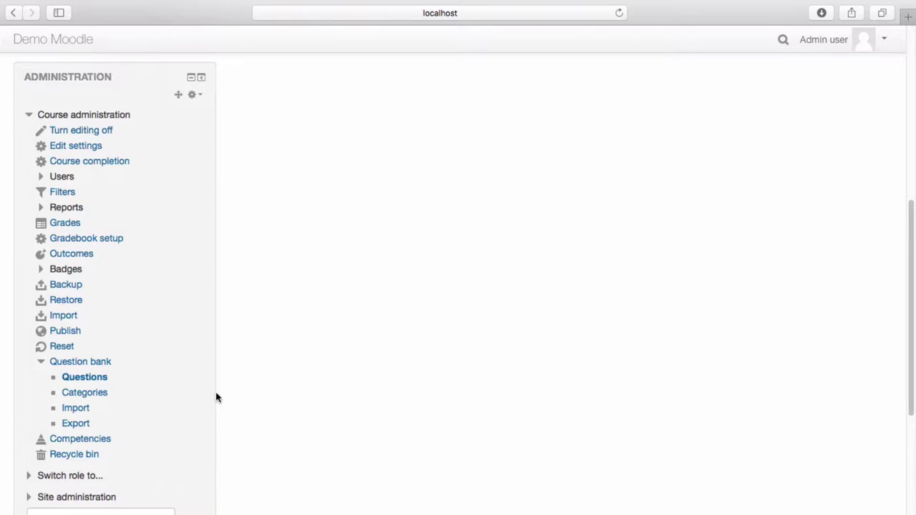
left_click(84, 393)
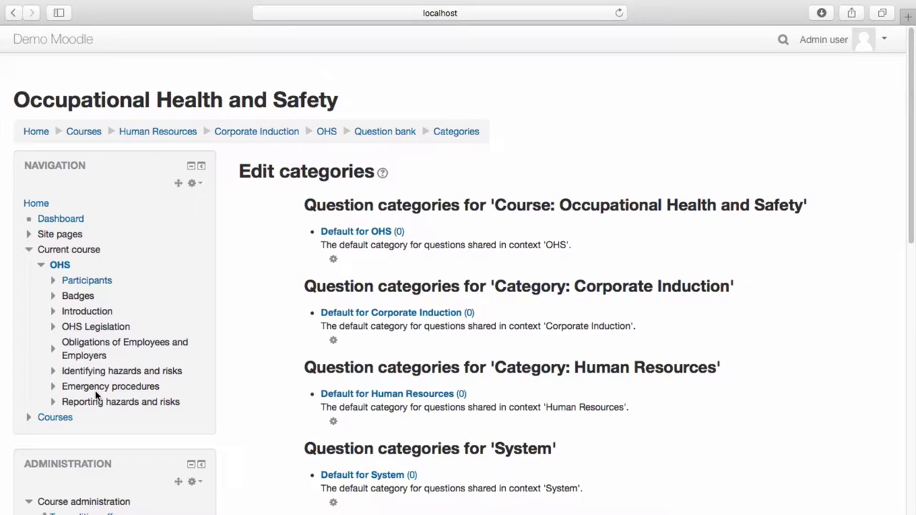
Add a question category named "Topic one" under the parent category Default for OHS.
left_click_drag(910, 229, 900, 398)
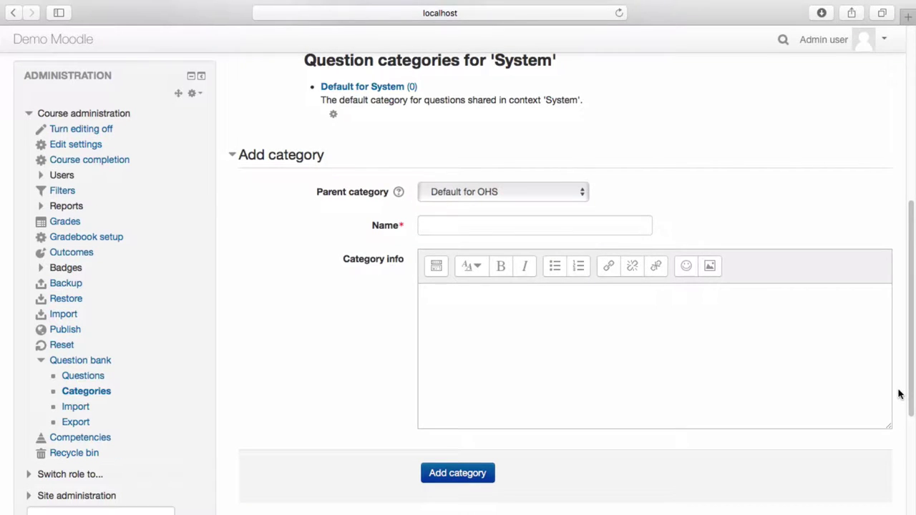
left_click(577, 195)
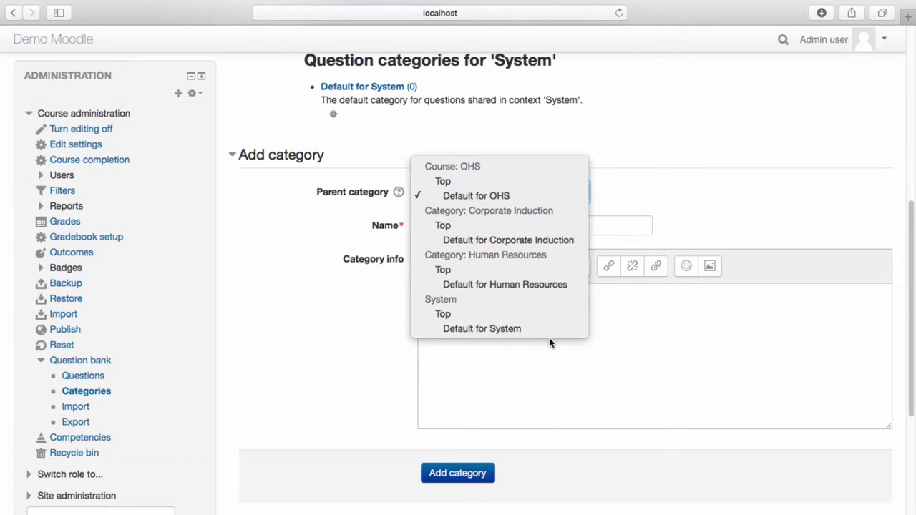
left_click(514, 196)
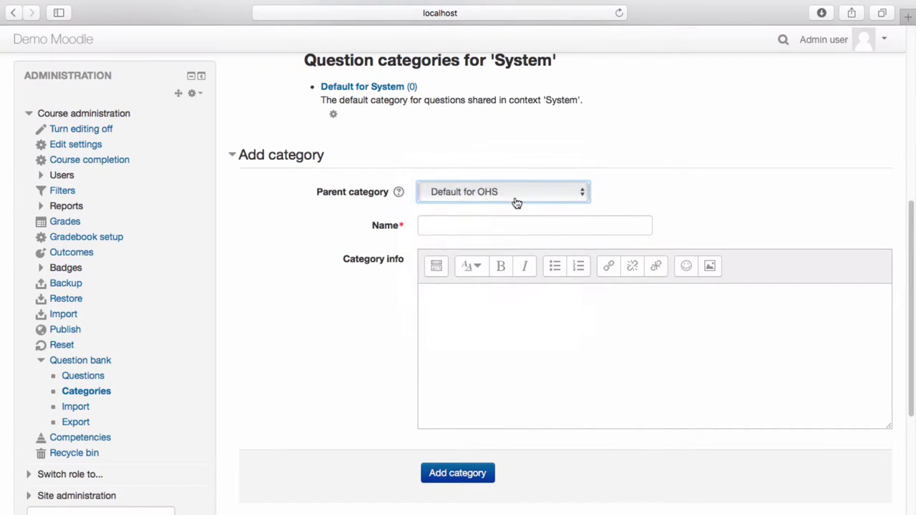
left_click(512, 222)
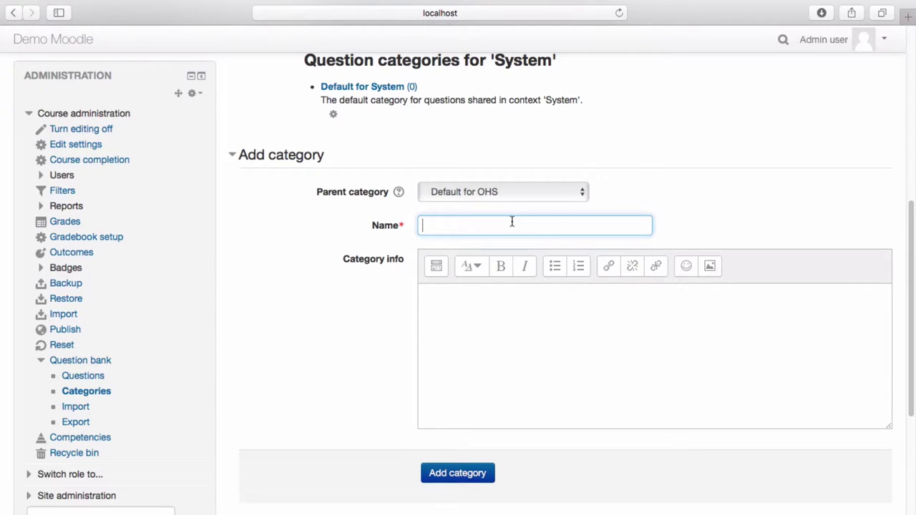
type("Topic one")
left_click(462, 474)
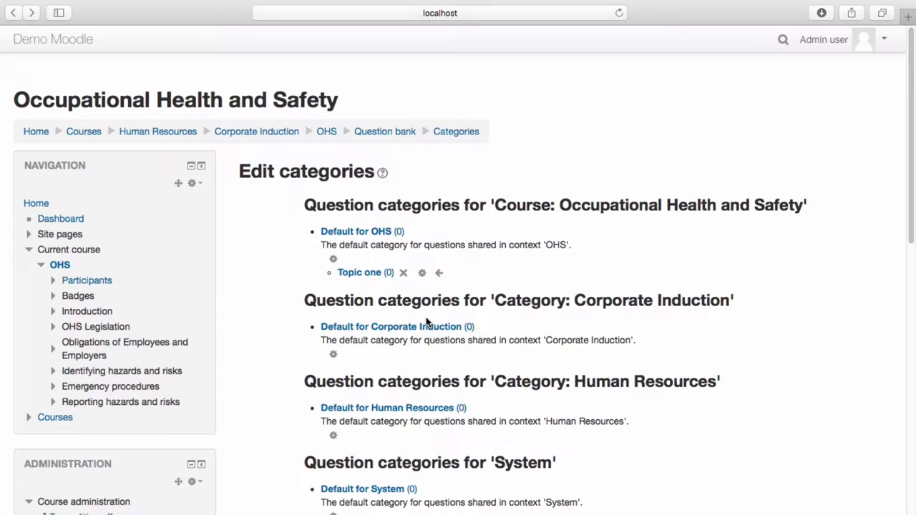
Return to the question bank's questions and select the Topic one category.
left_click_drag(913, 205, 881, 389)
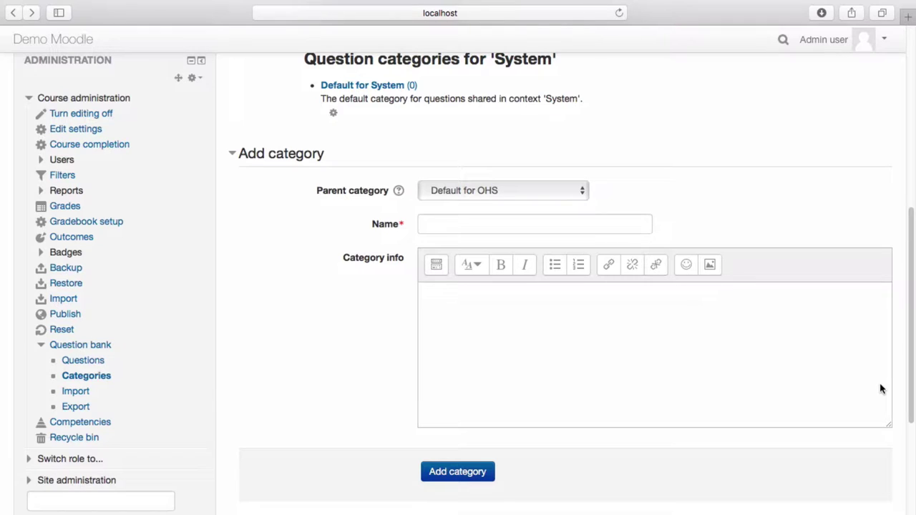
left_click(83, 361)
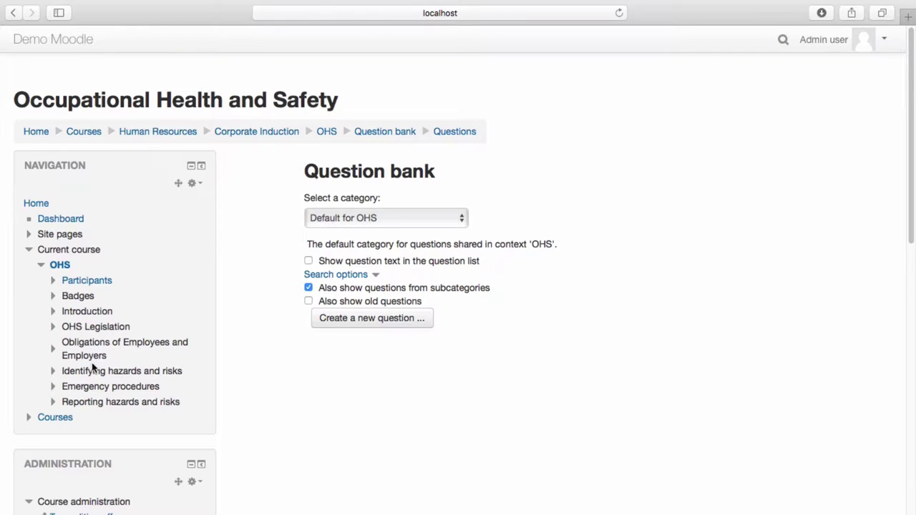
left_click(343, 222)
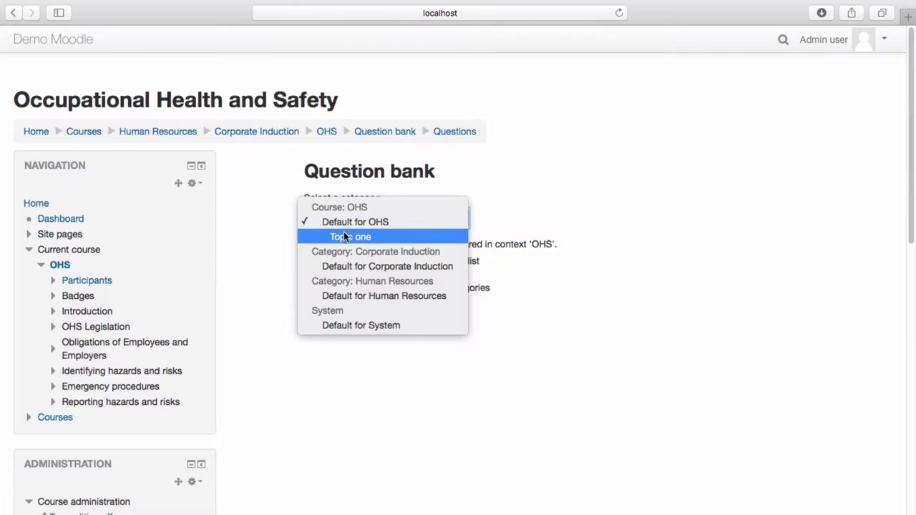
left_click(344, 236)
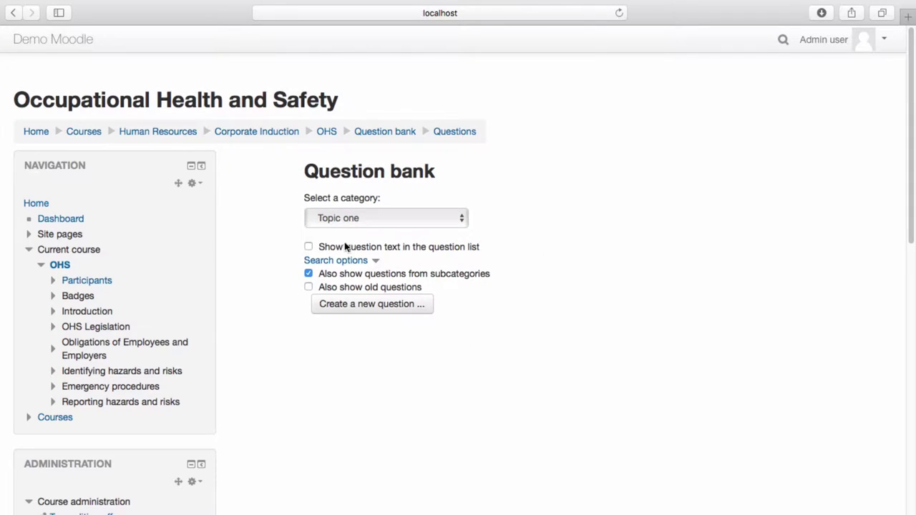
Start a new question of the Multiple choice type in the Topic one category.
left_click(362, 304)
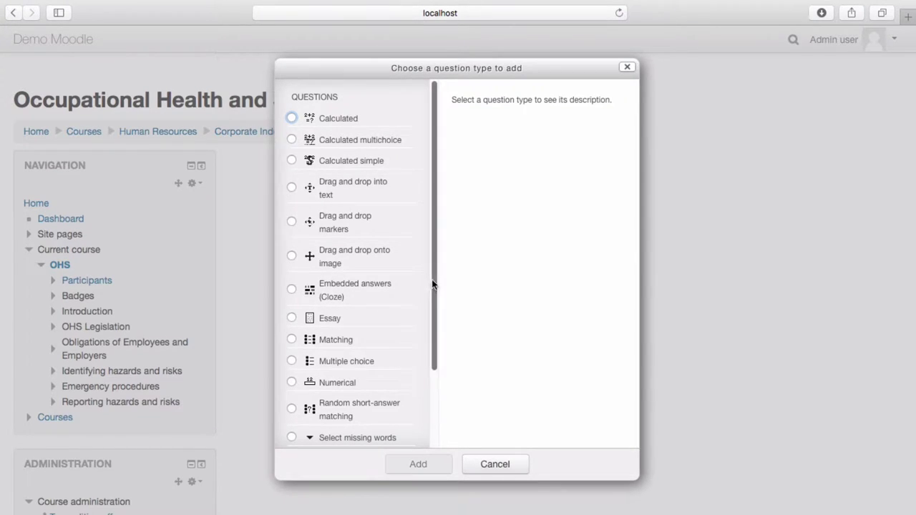
mouse_move(433, 278)
left_mouse_down()
mouse_move(433, 316)
mouse_move(435, 275)
left_mouse_up()
left_click(328, 120)
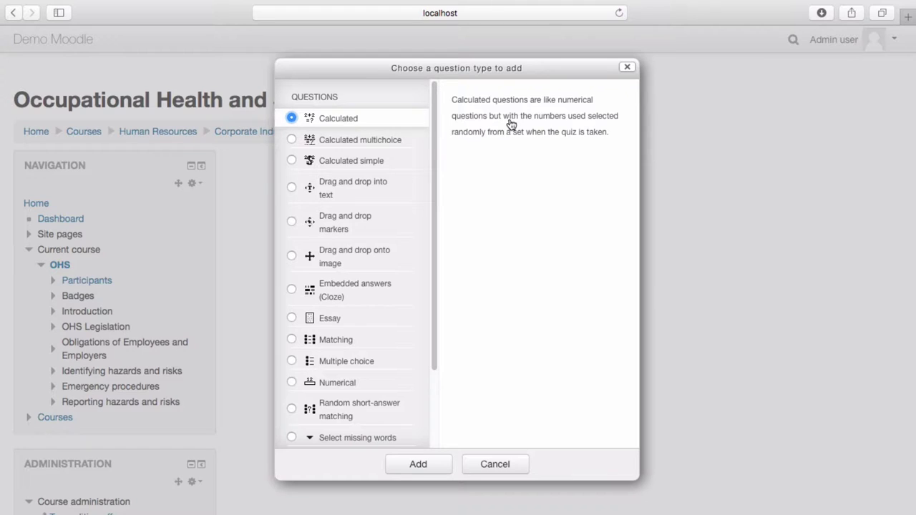
left_click_drag(434, 130, 433, 192)
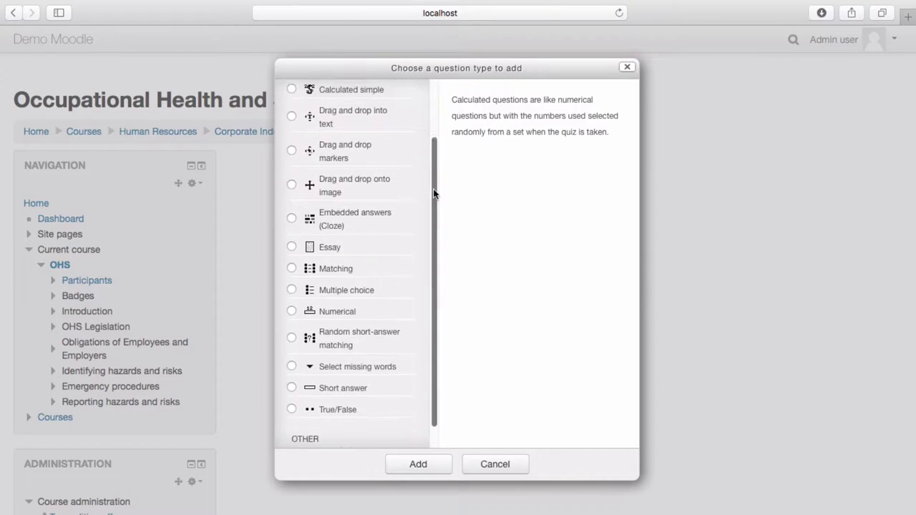
left_click(348, 288)
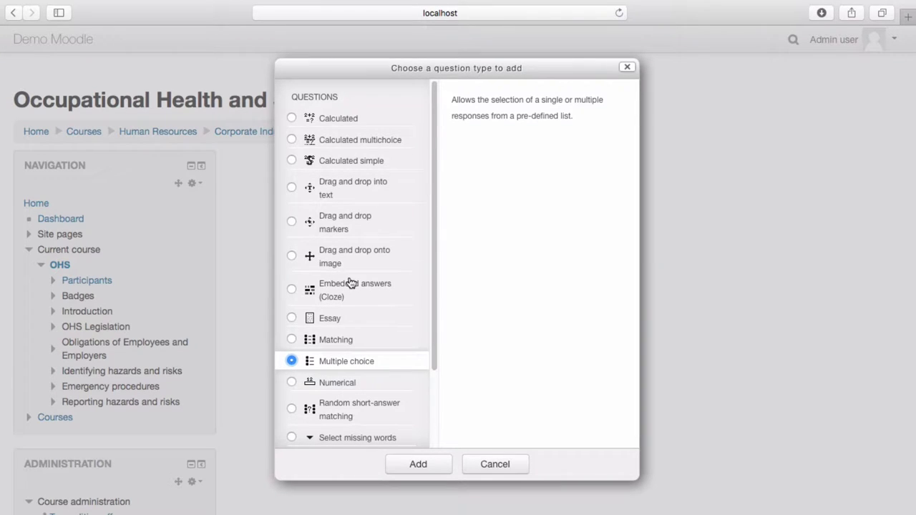
left_click(414, 466)
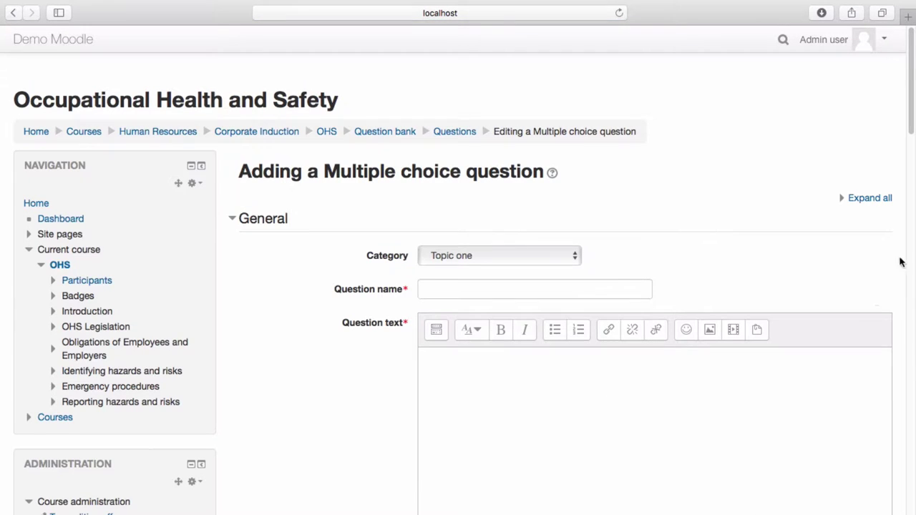
Name the question Q1 and enter its text: "In recent years the meaning of health and safety has broadened to include: (select one answer)".
left_click_drag(914, 129, 914, 164)
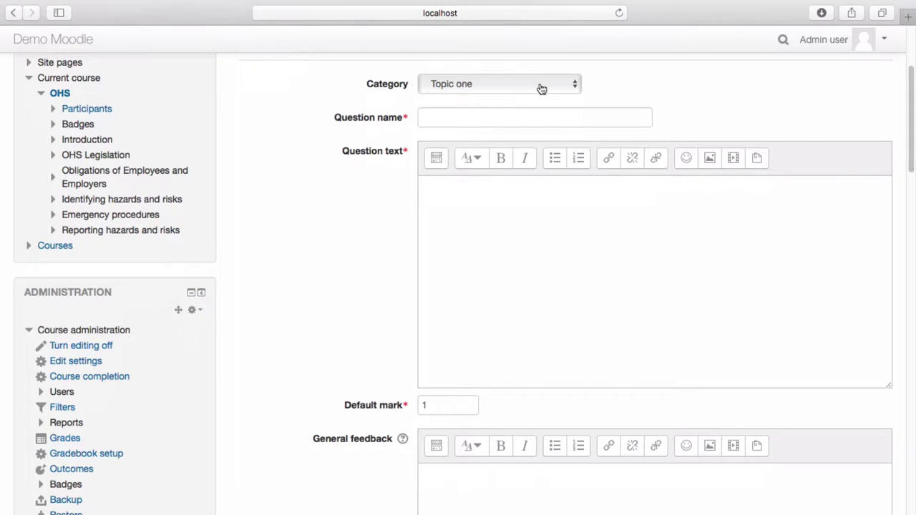
left_click(491, 112)
type("Q1")
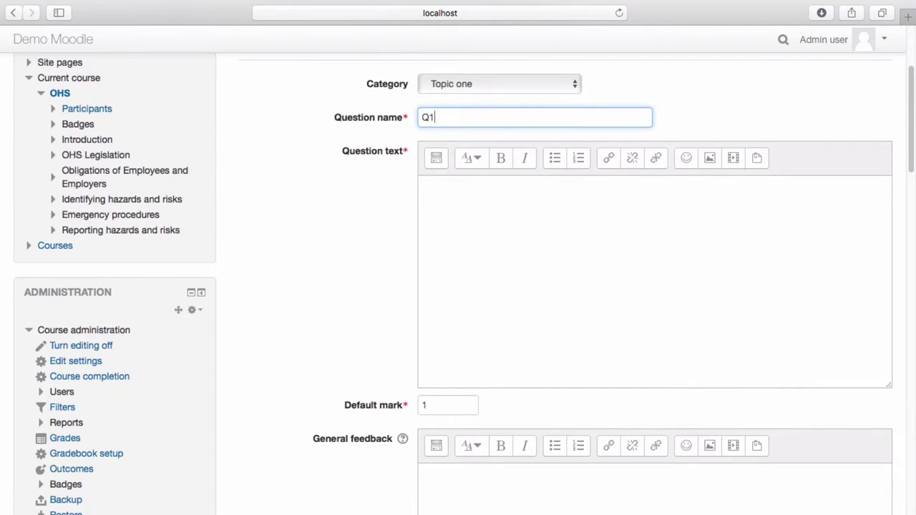
left_click(495, 188)
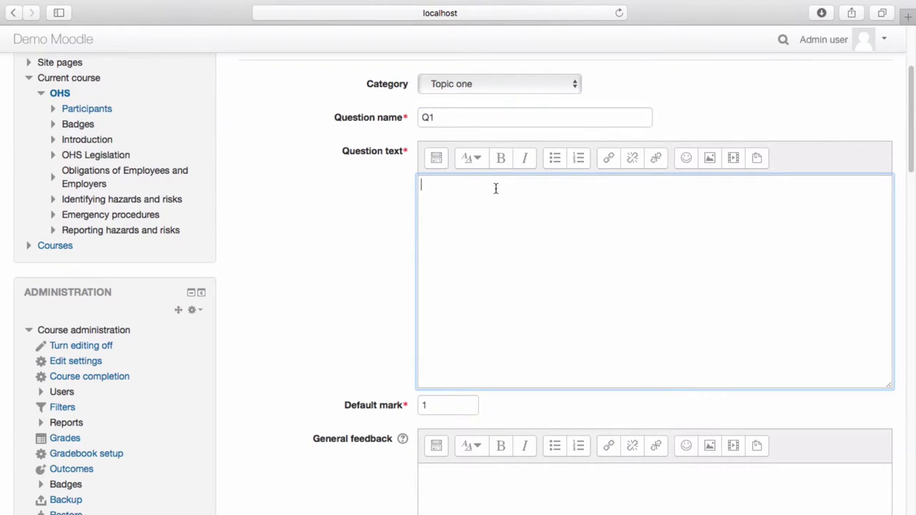
type("In recent years the meaning of health and saf")
type("ety")
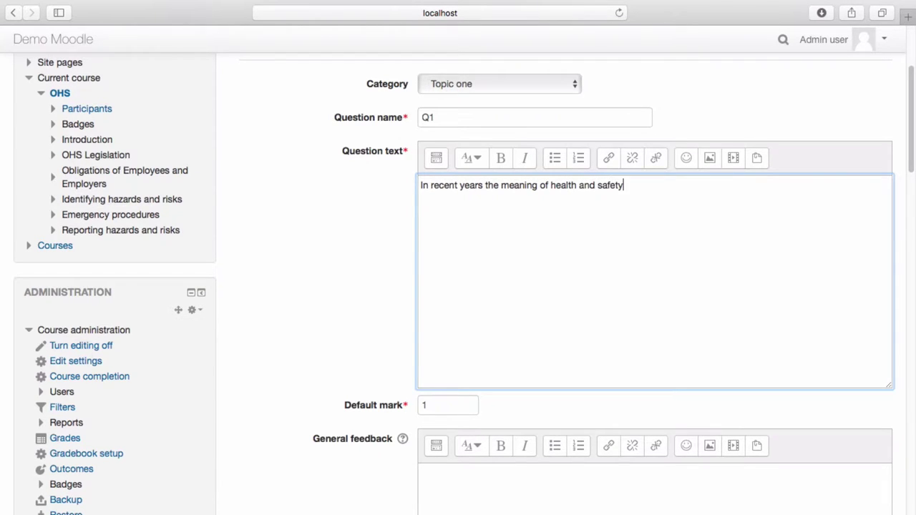
type(" has broadened to")
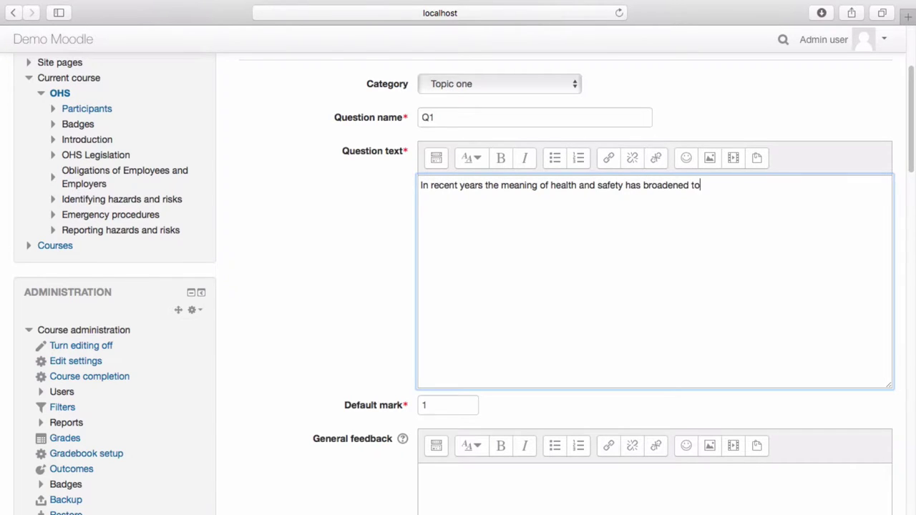
type(" include: (select ")
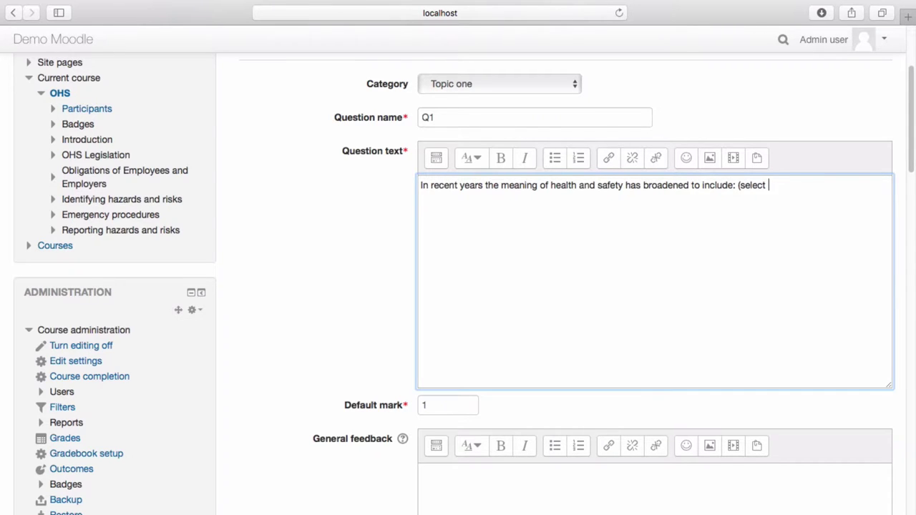
type("one answer)")
Set the multiple choice question to accept one answer only.
left_click_drag(912, 138, 913, 183)
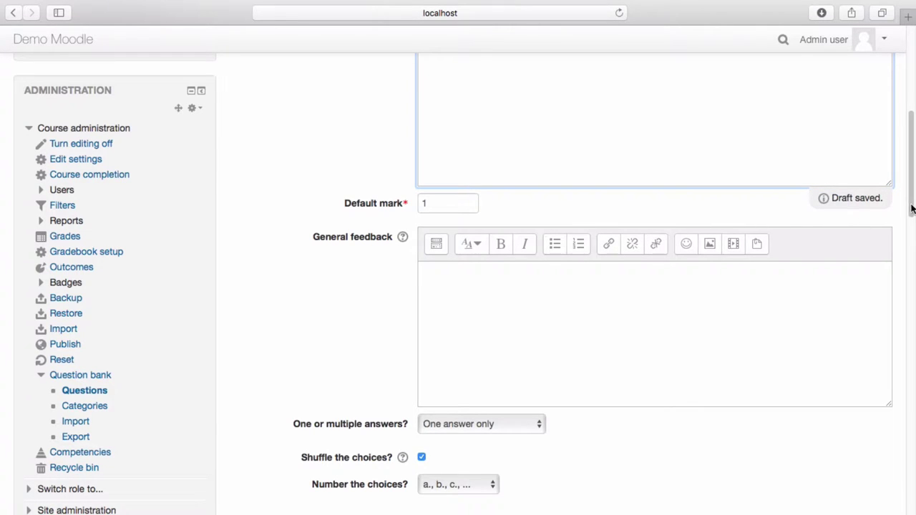
left_click_drag(913, 206, 912, 228)
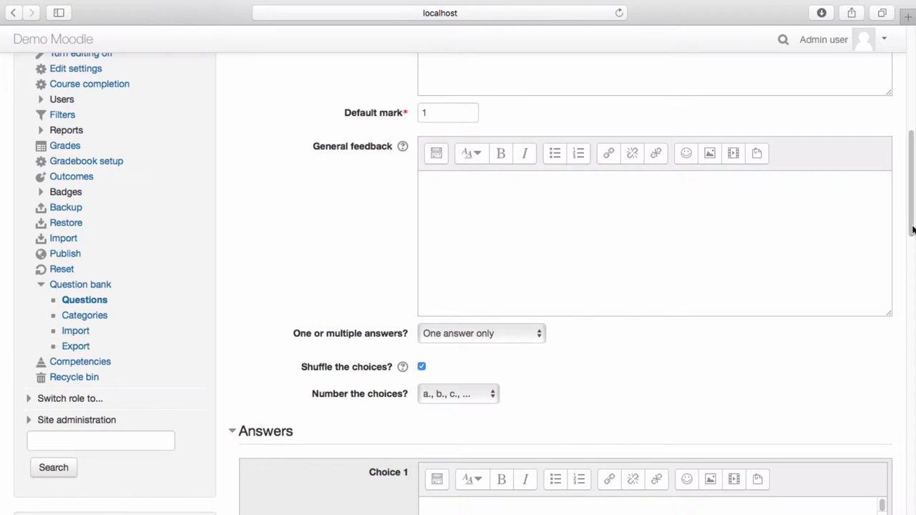
left_click_drag(913, 229, 913, 267)
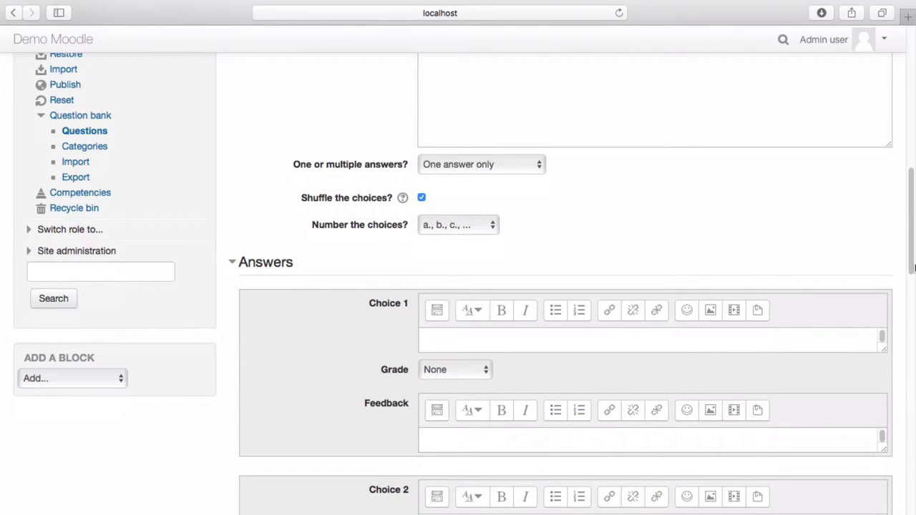
left_click(511, 164)
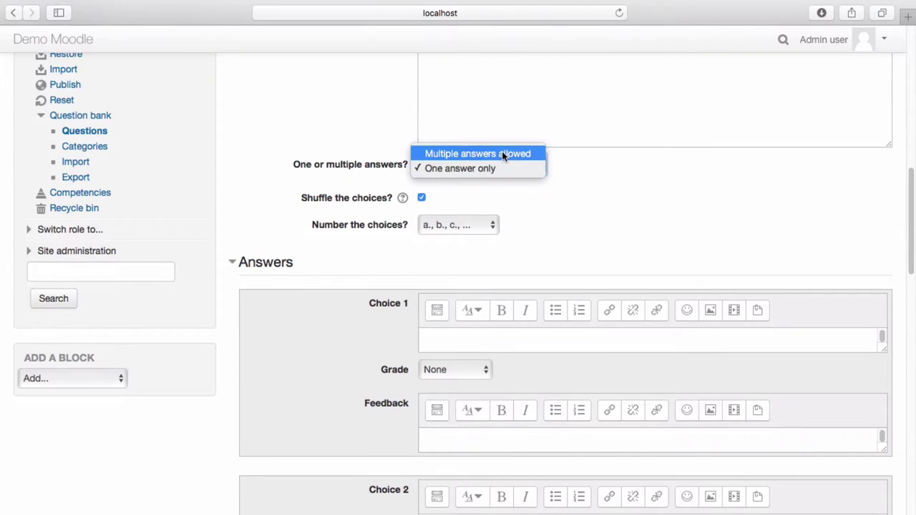
left_click(501, 168)
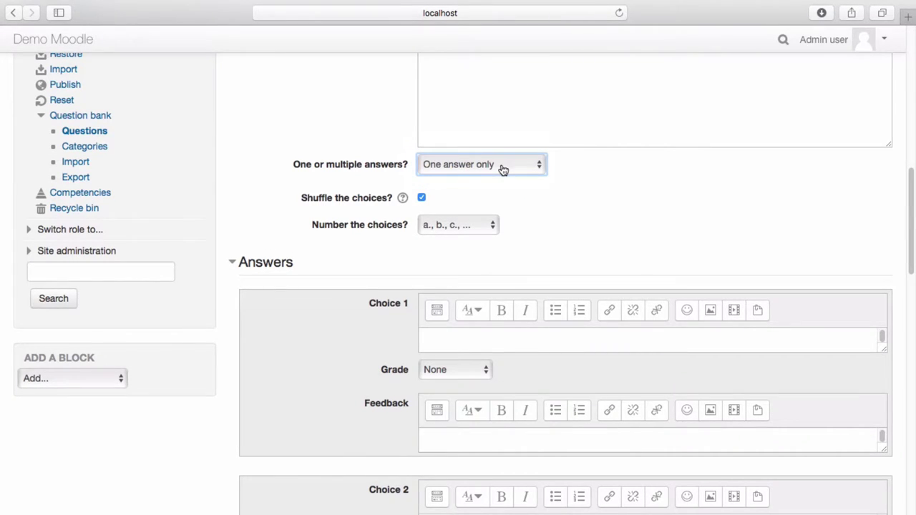
Turn off shuffling of the question's choices and set their numbering style to 1., 2., 3., ...
left_click(423, 198)
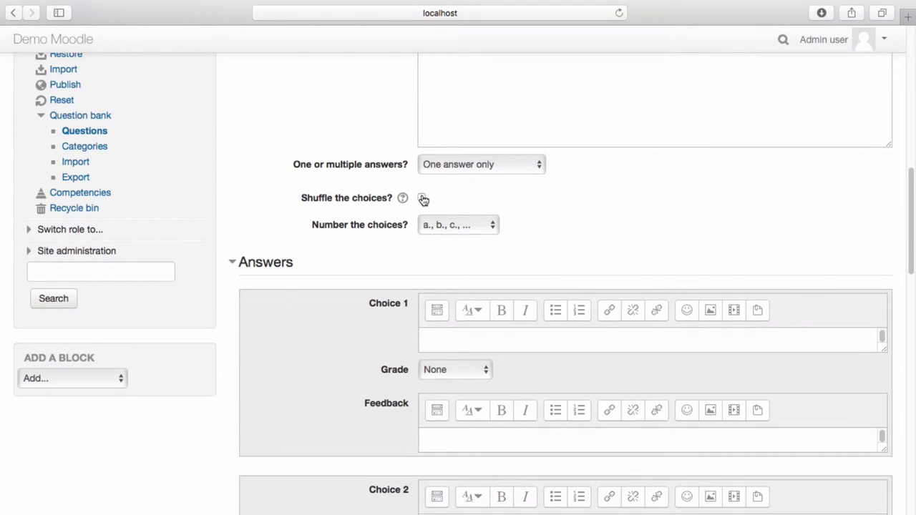
left_click(476, 227)
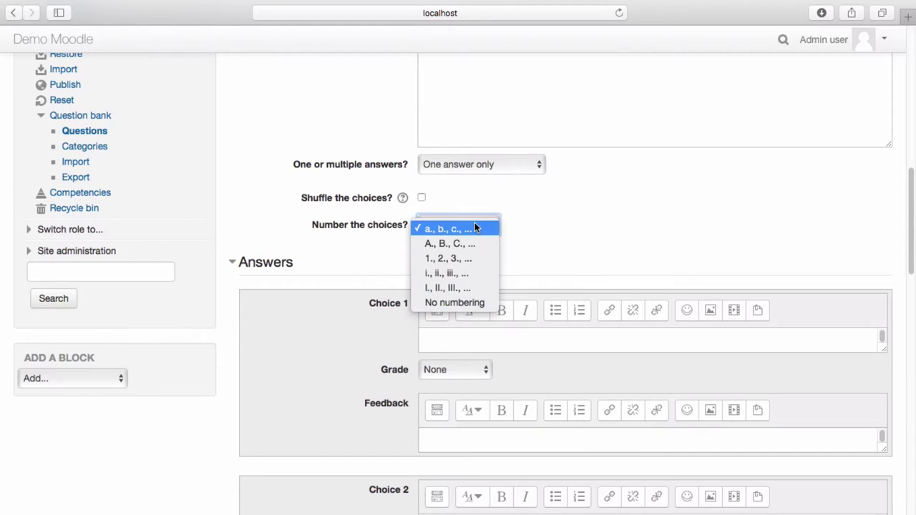
left_click(448, 257)
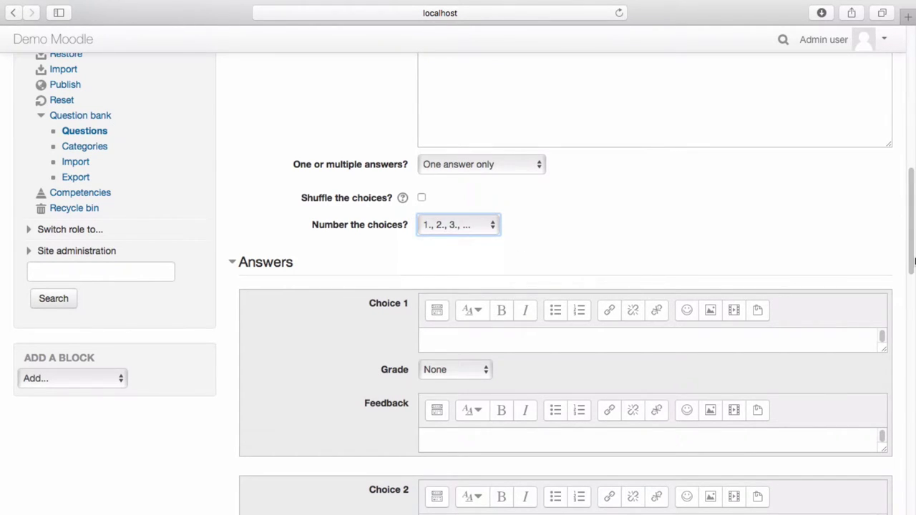
Enter "Economics" as Choice 1 of the question and keep its grade at None.
left_click_drag(911, 258, 905, 284)
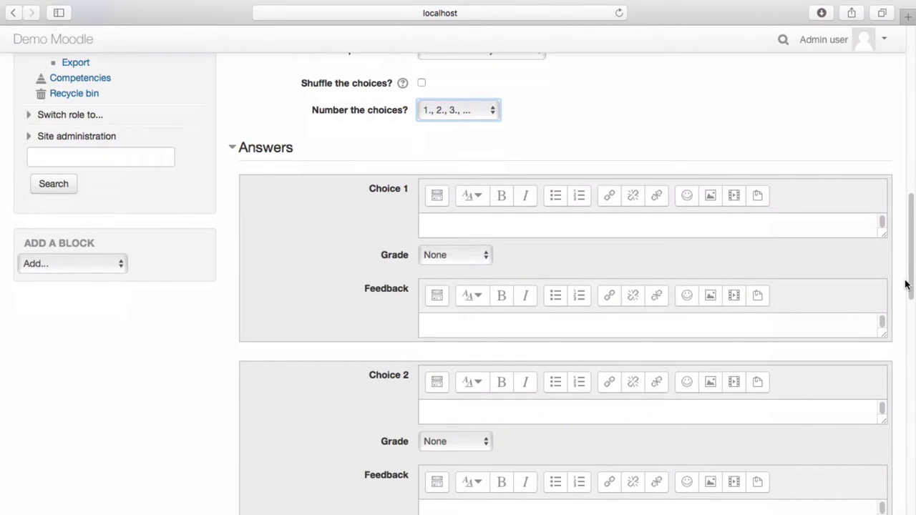
left_click(503, 229)
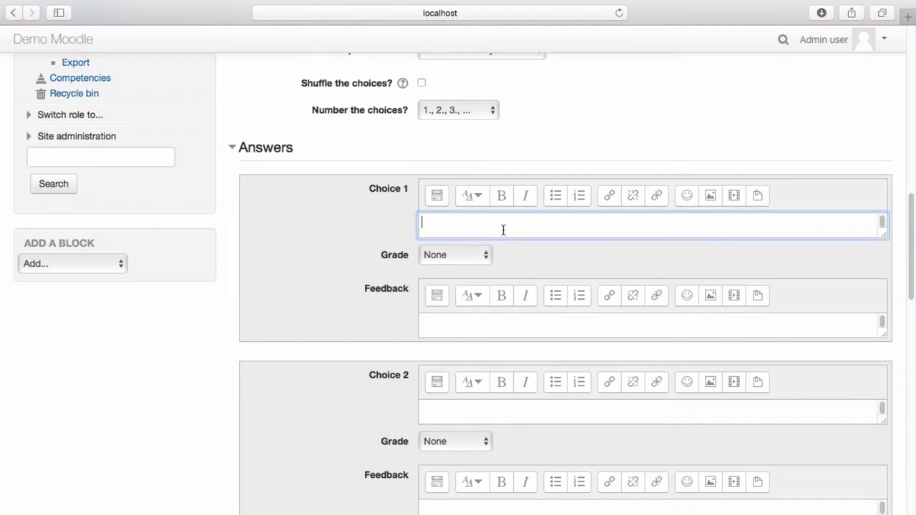
type("Economics")
left_click(868, 270)
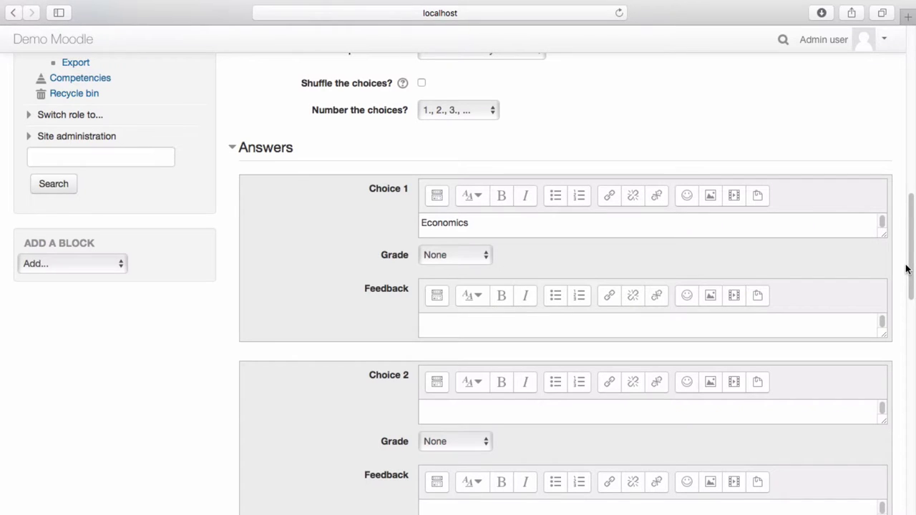
left_click(487, 256)
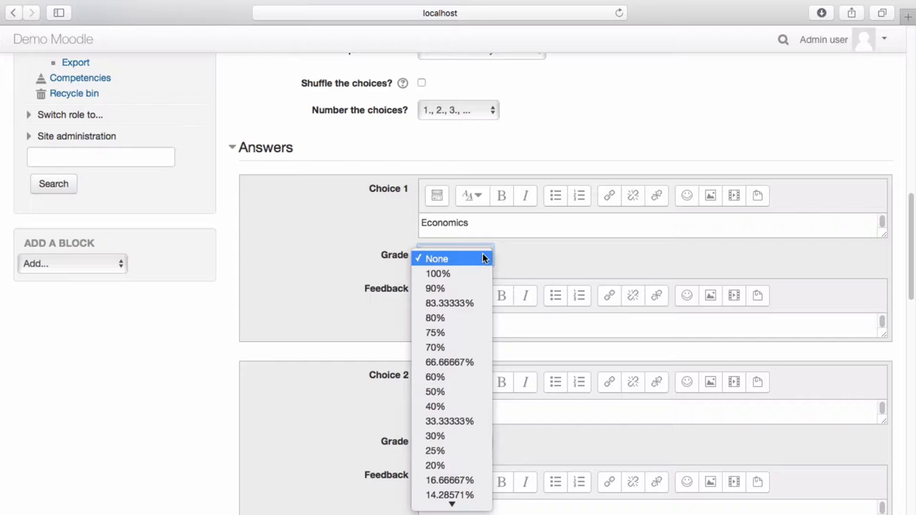
left_click(484, 259)
Enter "Psychological and Psychosocial hazards" as Choice 2 and set its grade to 100%.
left_click_drag(906, 277, 910, 287)
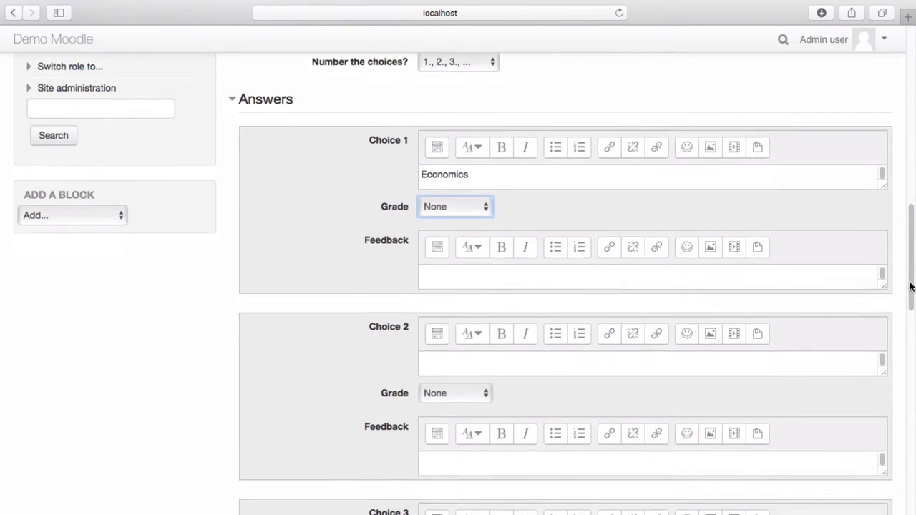
scroll(910, 286, "down", 1)
left_click(422, 322)
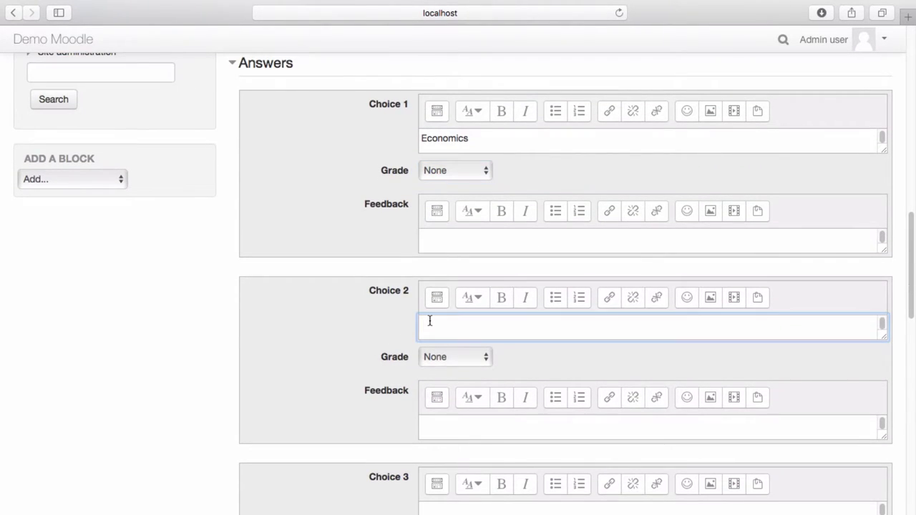
type("Psychological and Psychosocial hazards")
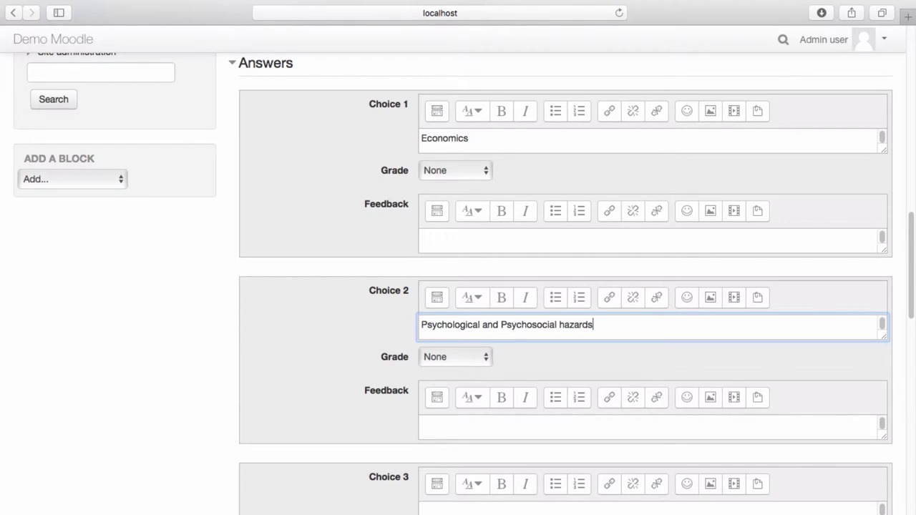
left_click(540, 353)
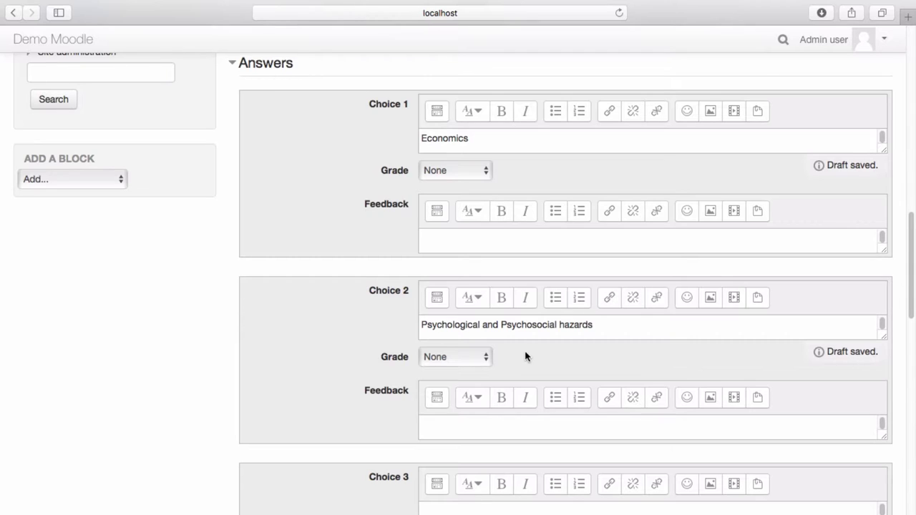
left_click(480, 356)
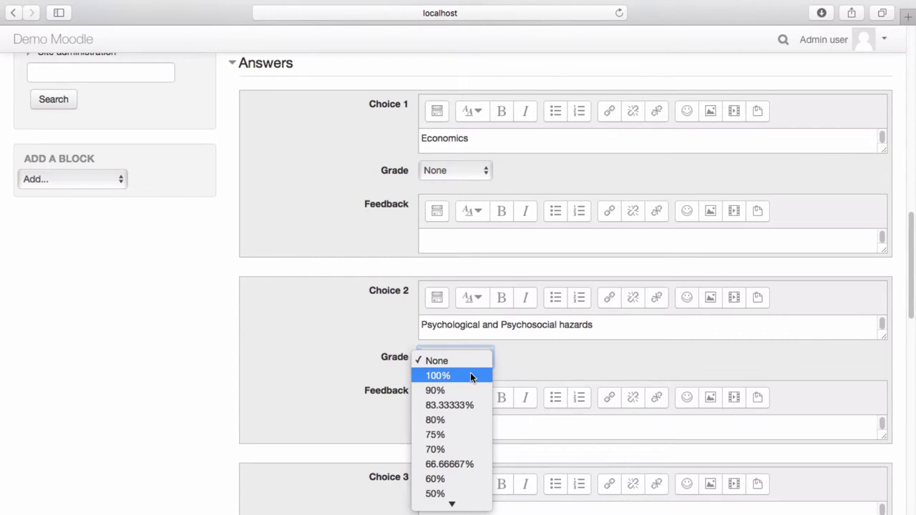
left_click(470, 375)
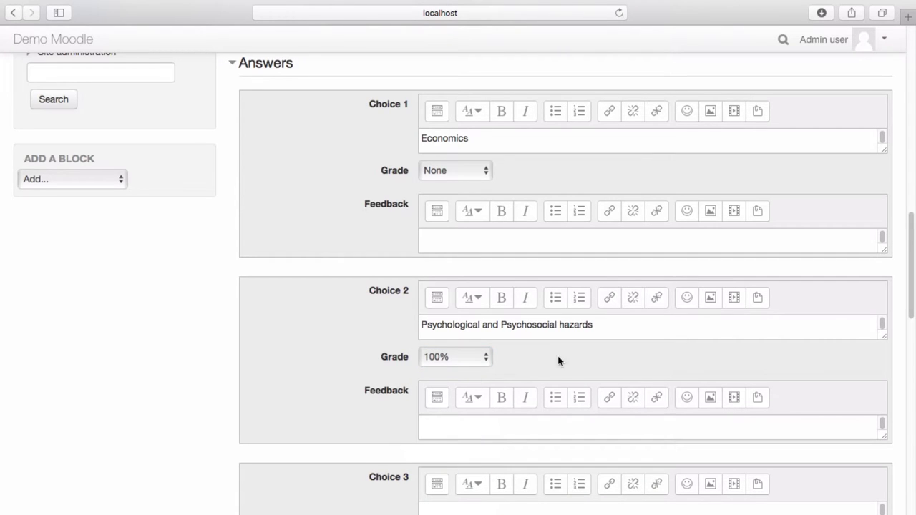
Enter "Physical hazards" as Choice 3 and set its grade to 50%.
scroll(912, 315, "down", 4)
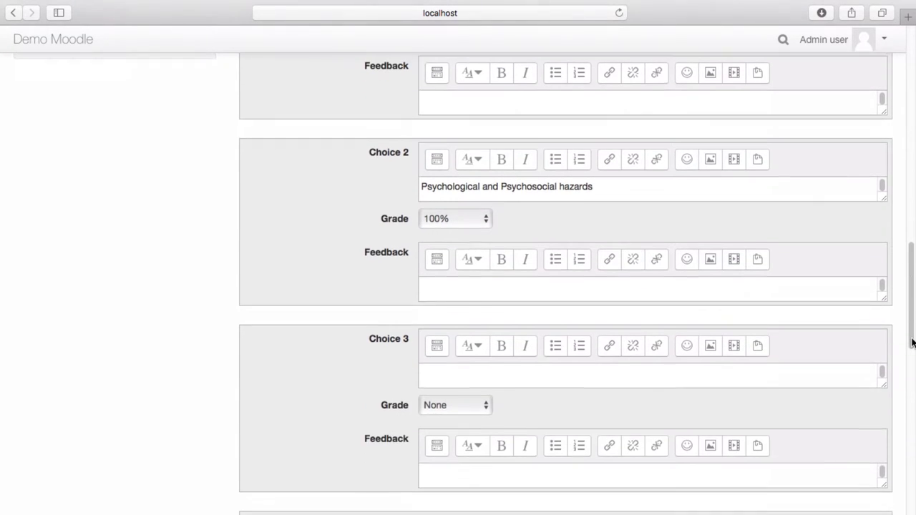
left_click(505, 375)
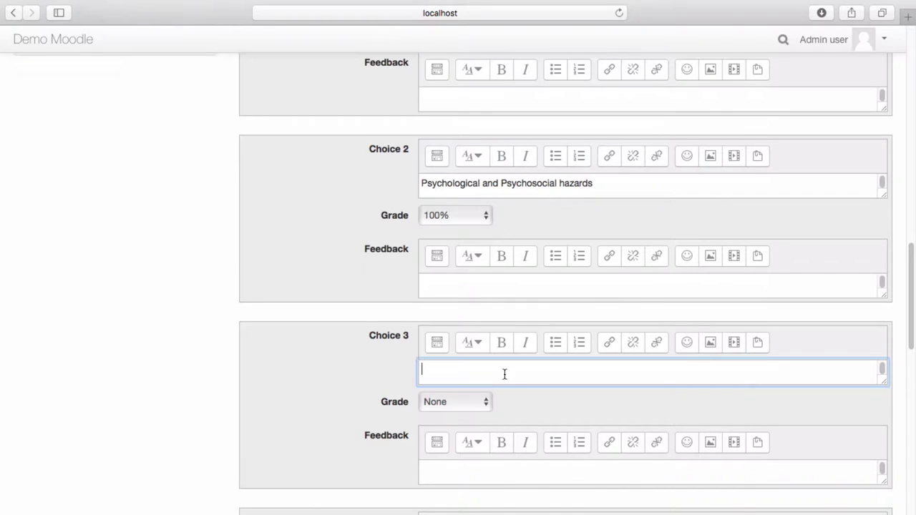
type("Physical hazards")
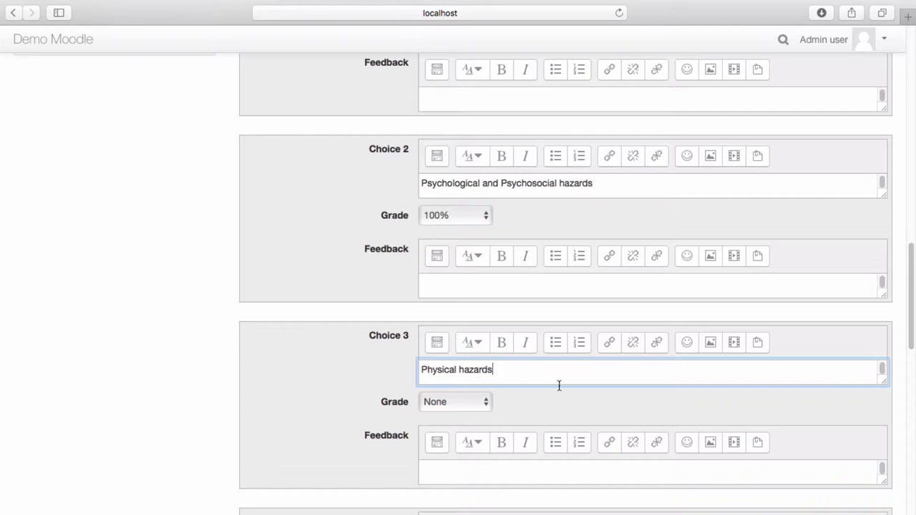
left_click(895, 394)
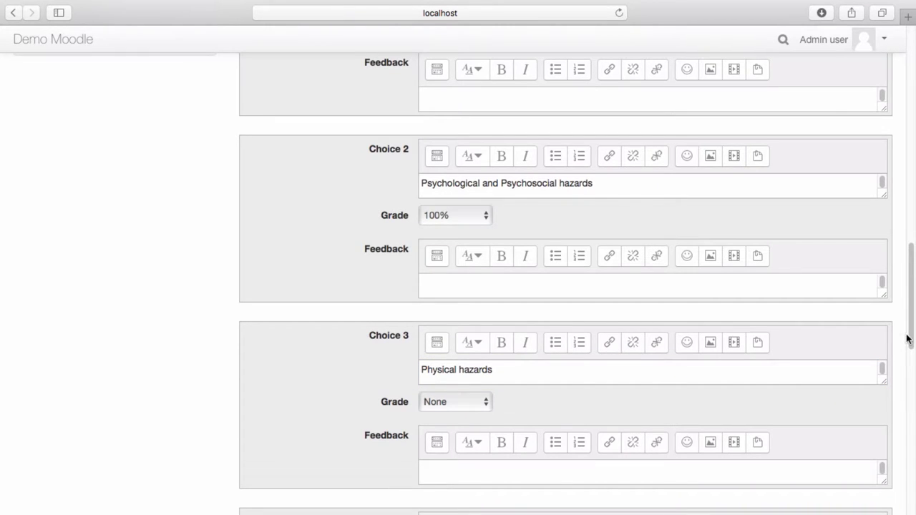
left_click_drag(912, 340, 915, 361)
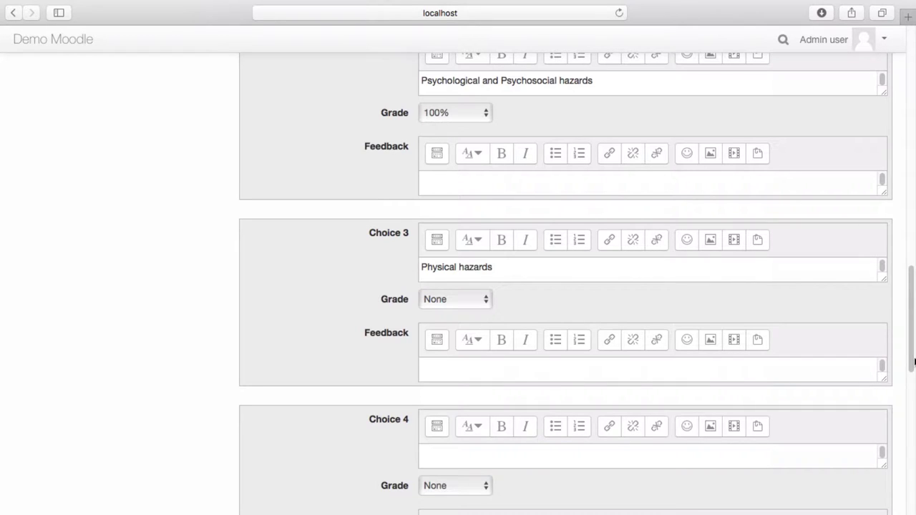
left_click(471, 299)
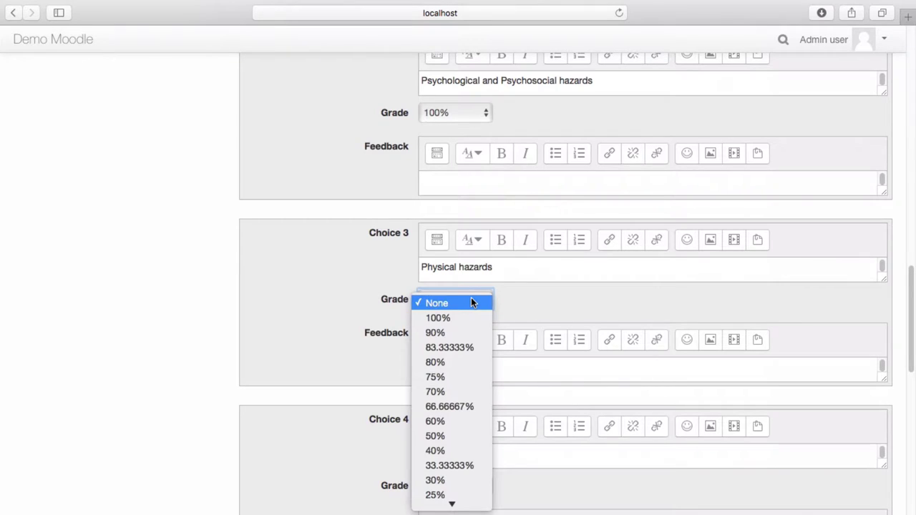
left_click(451, 436)
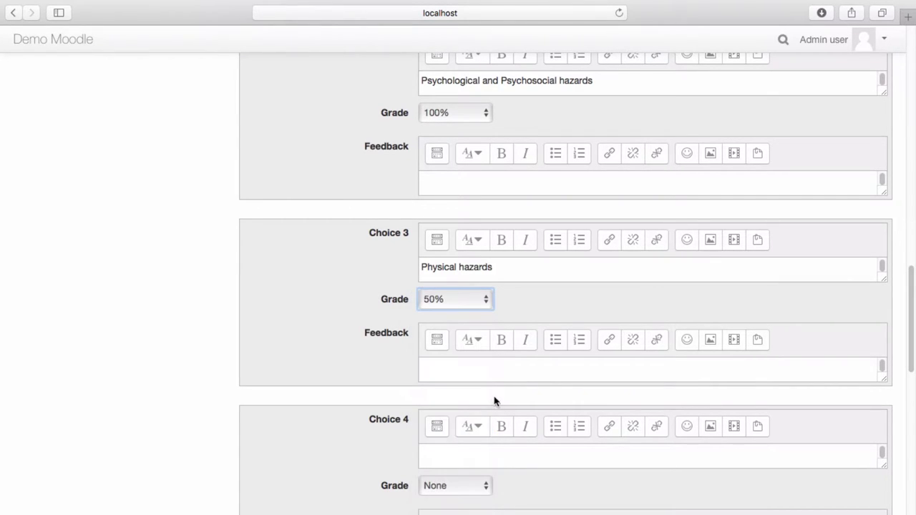
Enter "Unemployment" as Choice 4 of the question.
left_click(464, 457)
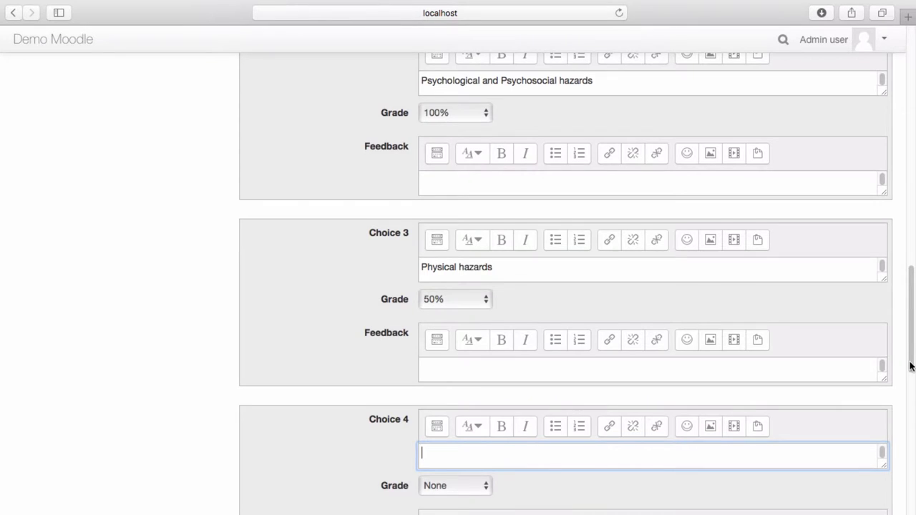
left_click_drag(910, 364, 910, 403)
type("Unemployment")
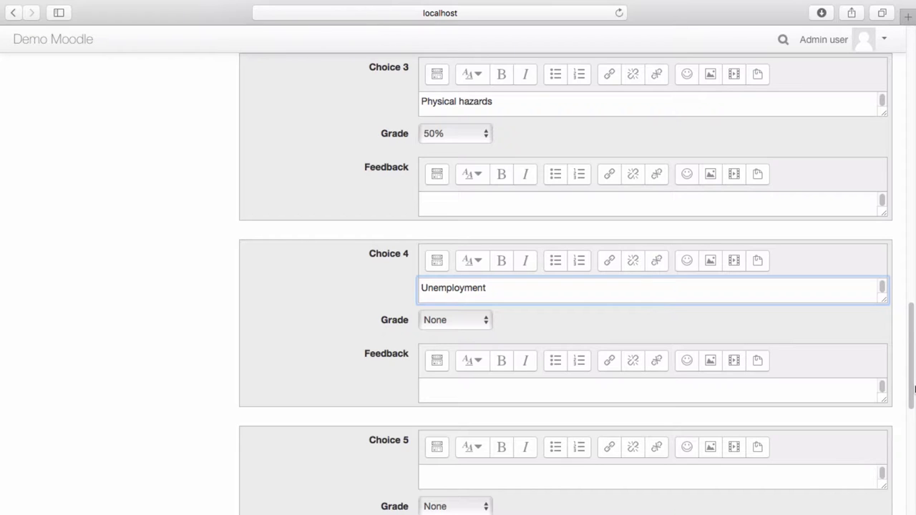
Review the question's Combined feedback and Multiple tries settings and save the question.
left_click_drag(912, 384, 914, 461)
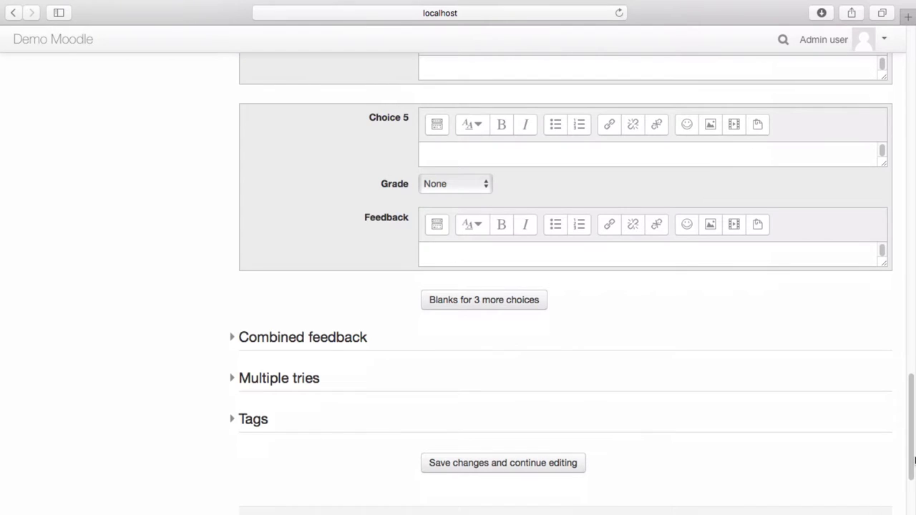
left_click(334, 341)
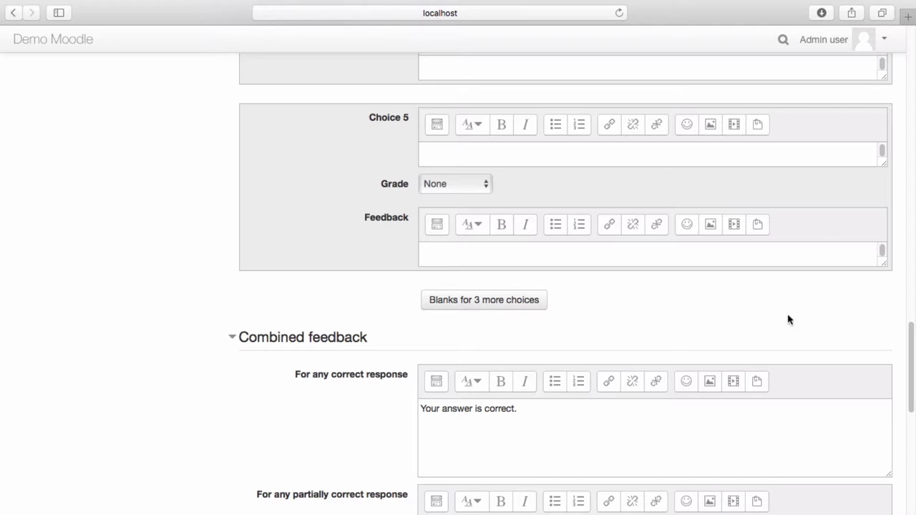
left_click_drag(914, 344, 914, 424)
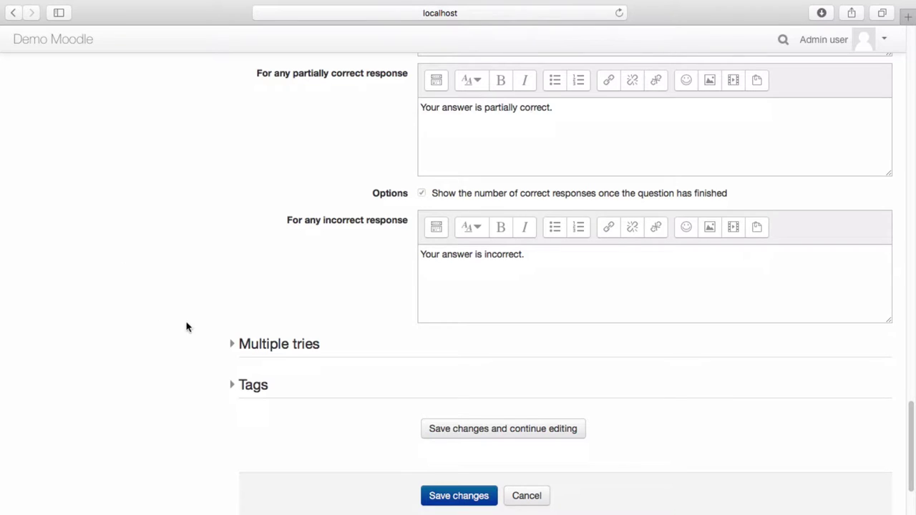
left_click(292, 349)
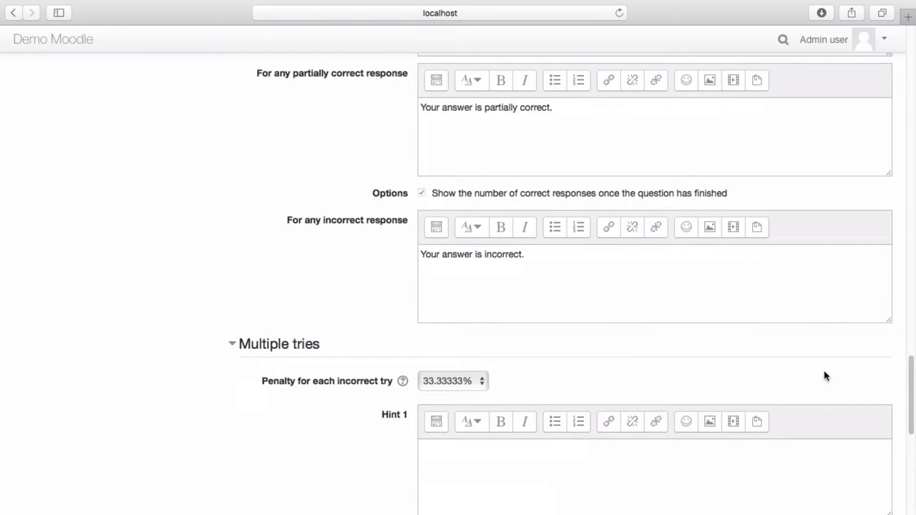
left_click_drag(910, 387, 913, 418)
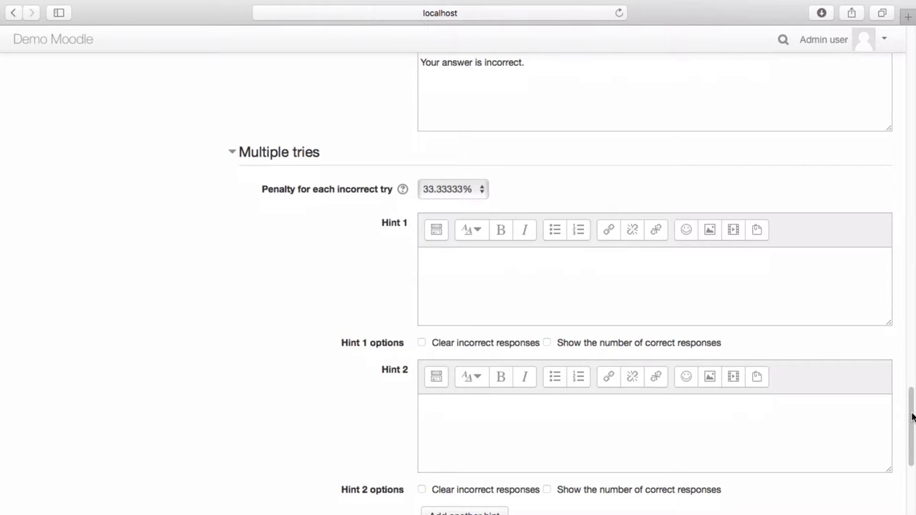
left_click_drag(913, 418, 913, 467)
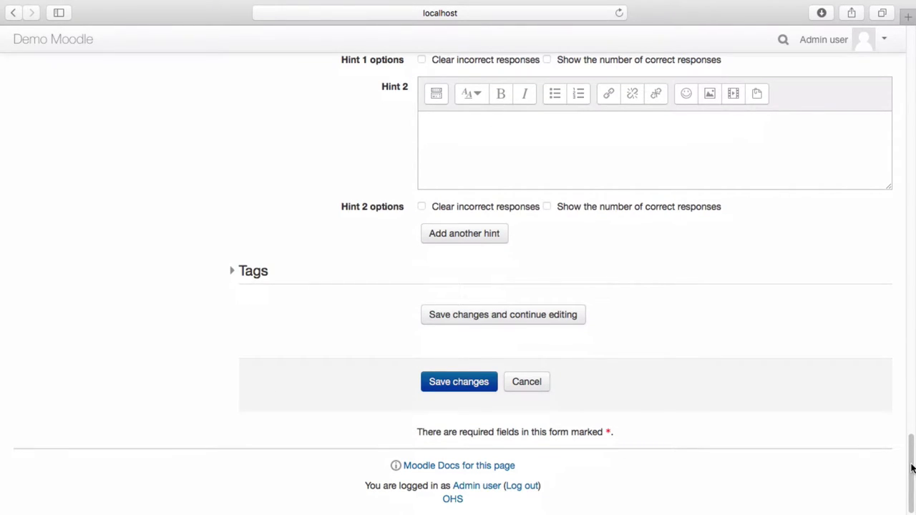
left_click(470, 384)
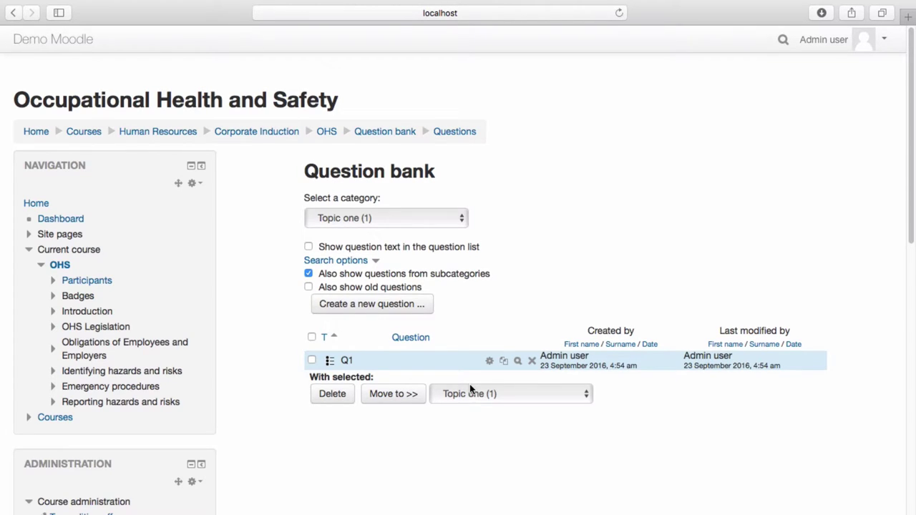
Return to the OHS course page and start adding a Quiz activity to the Introduction section.
left_click(326, 135)
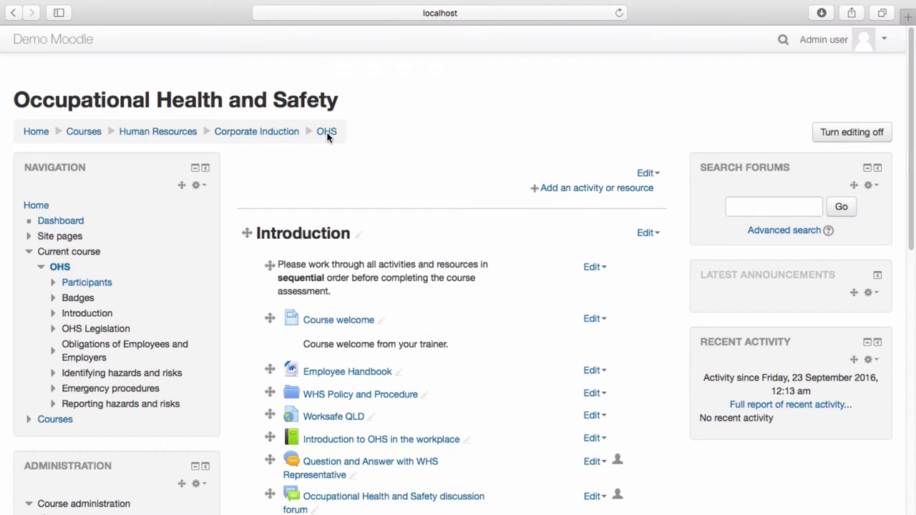
left_click_drag(914, 239, 914, 336)
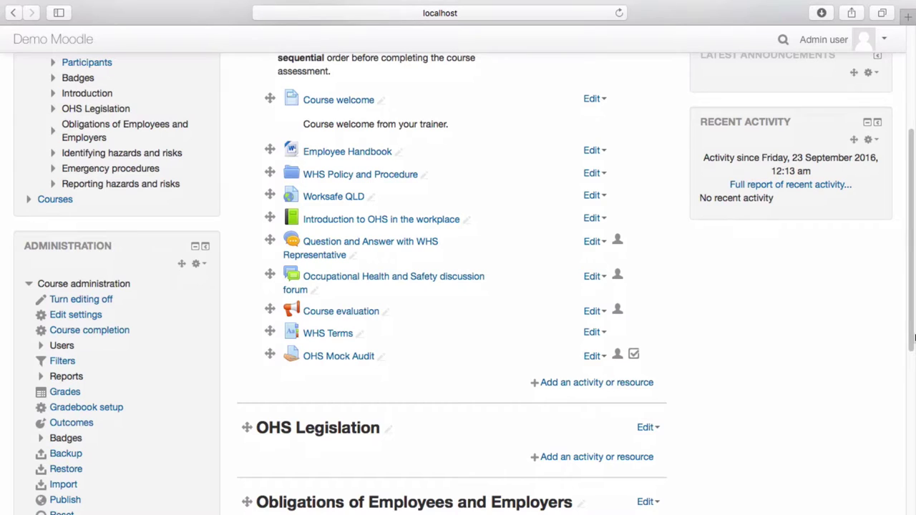
left_click(615, 384)
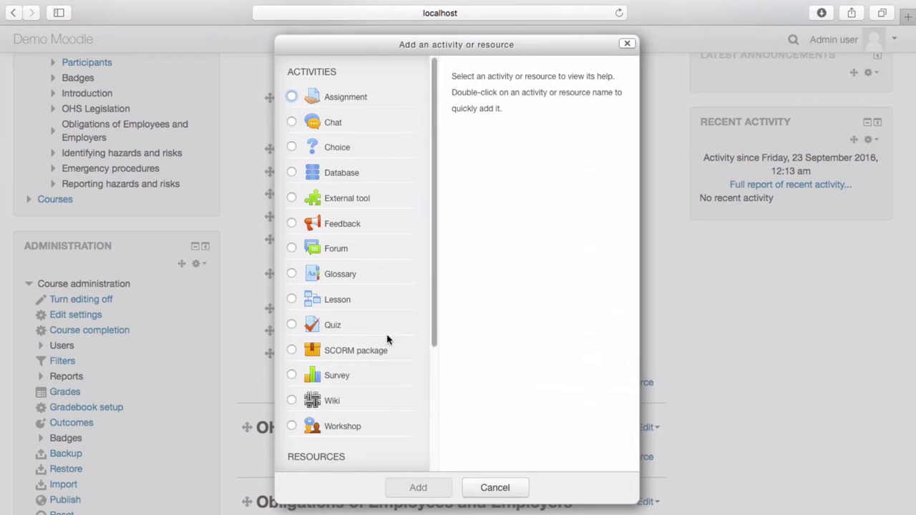
left_click(332, 327)
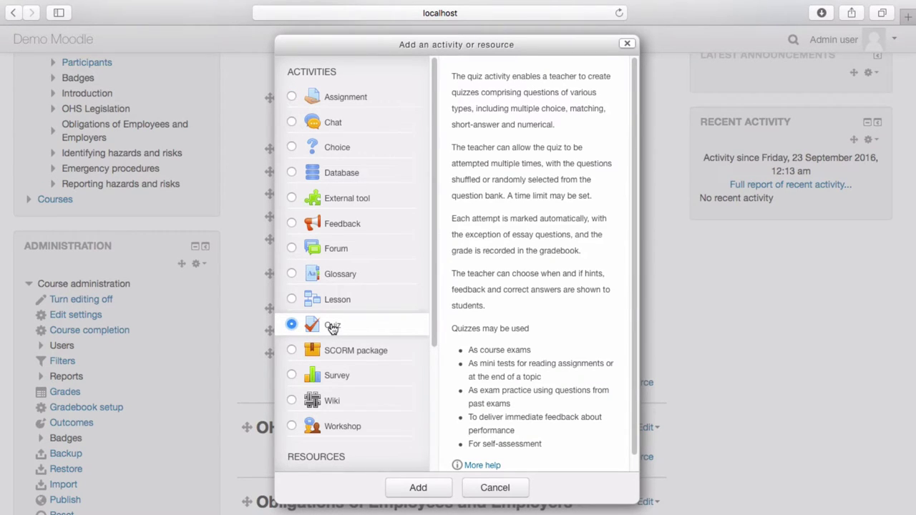
left_click(419, 487)
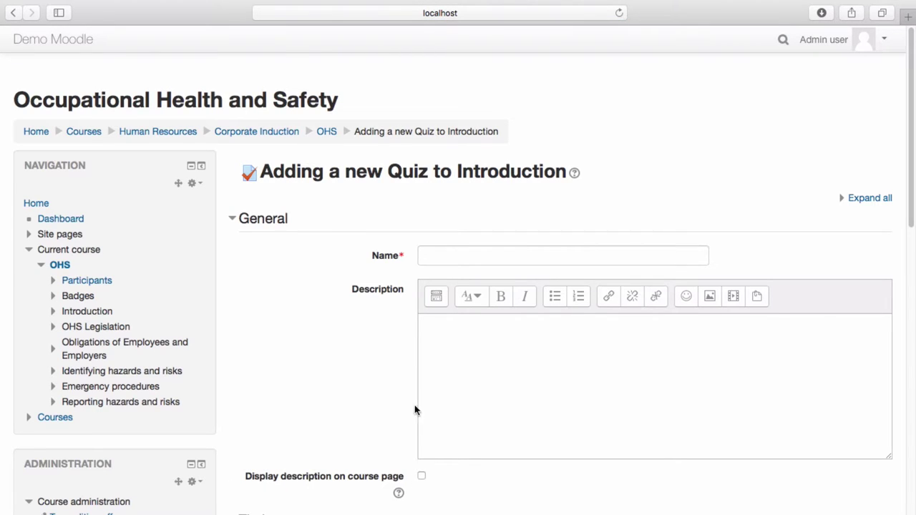
Name the new quiz "Introduction Quiz".
left_click(443, 258)
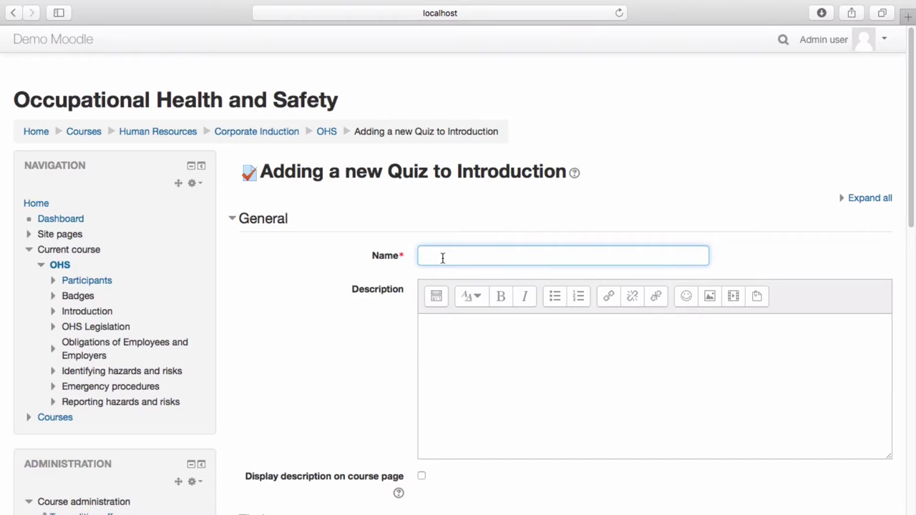
type("Introduction Quiz")
left_click(466, 322)
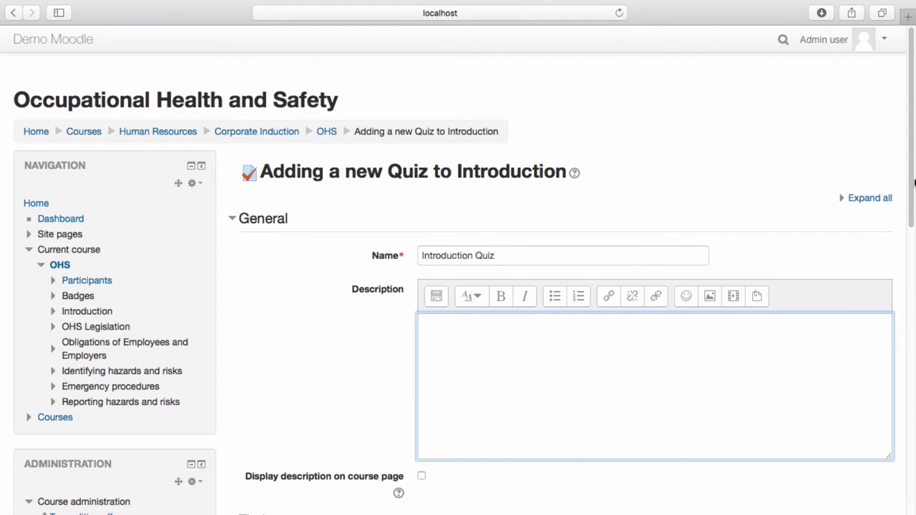
Review the new quiz's Timing and Grade settings.
left_click_drag(910, 182, 912, 270)
left_click(276, 305)
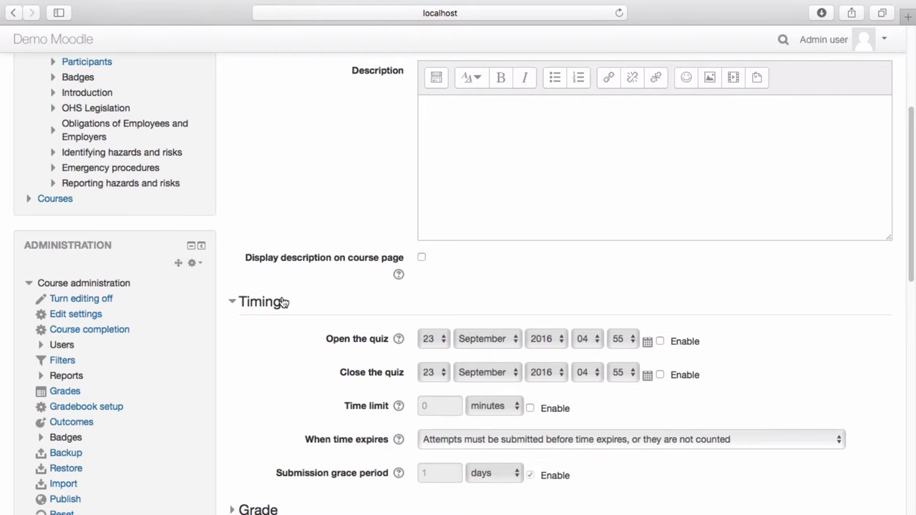
left_click_drag(912, 252, 907, 345)
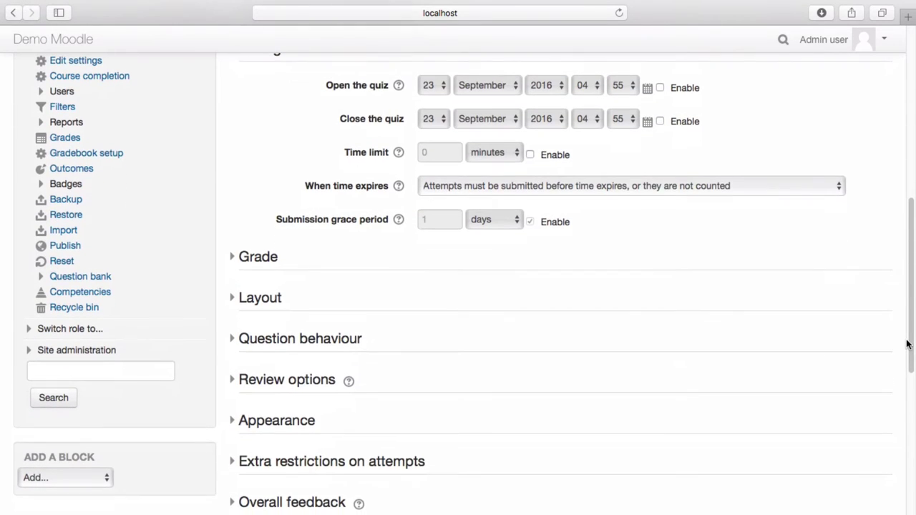
left_click(252, 262)
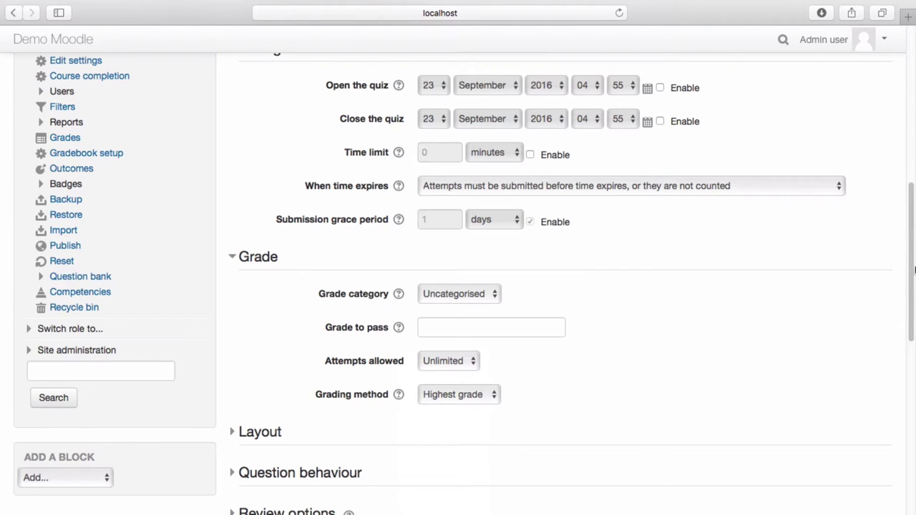
Set the quiz layout to start a new page for every question.
left_click_drag(914, 276, 913, 374)
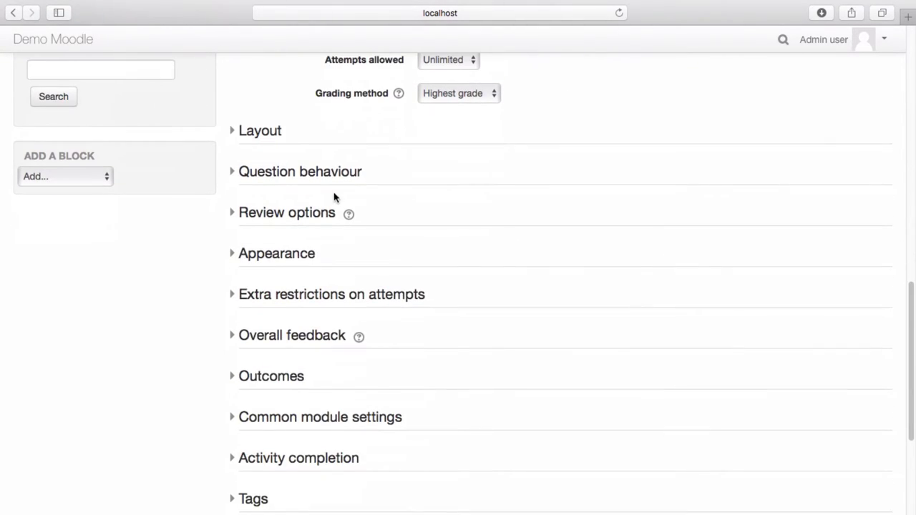
left_click(275, 133)
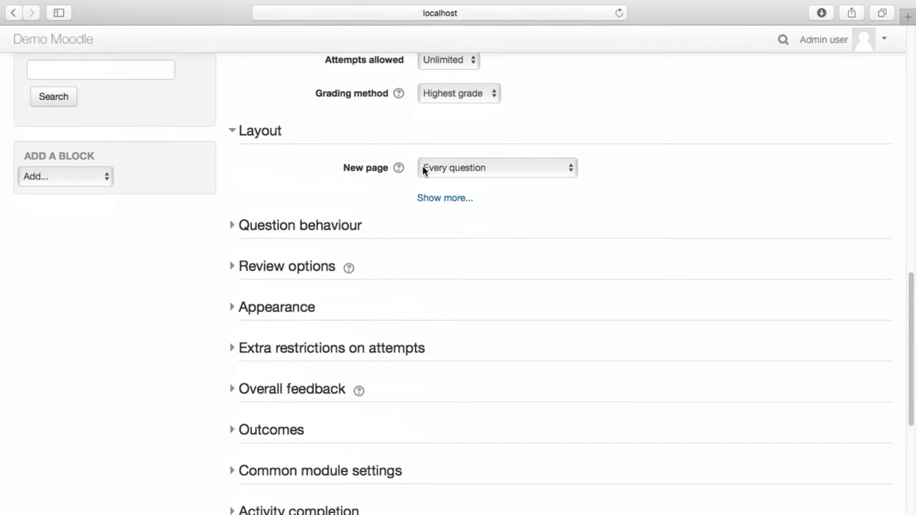
left_click(487, 170)
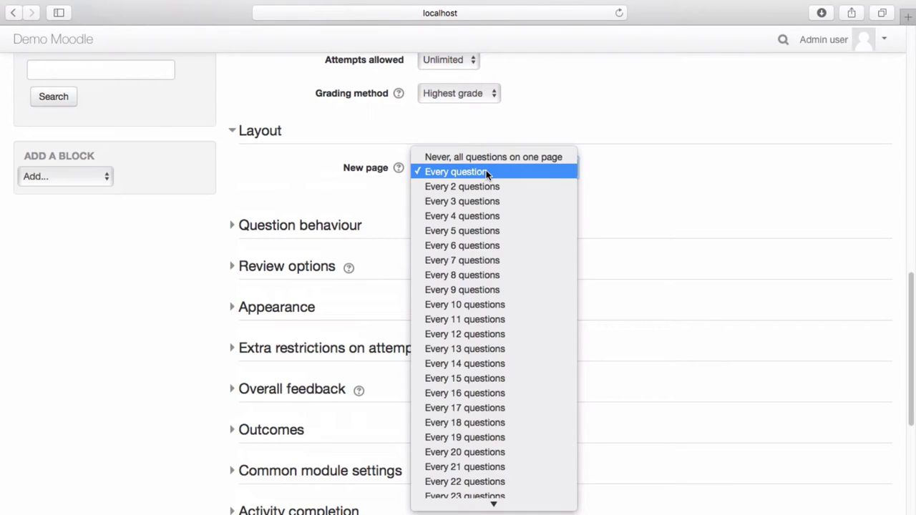
left_click(487, 172)
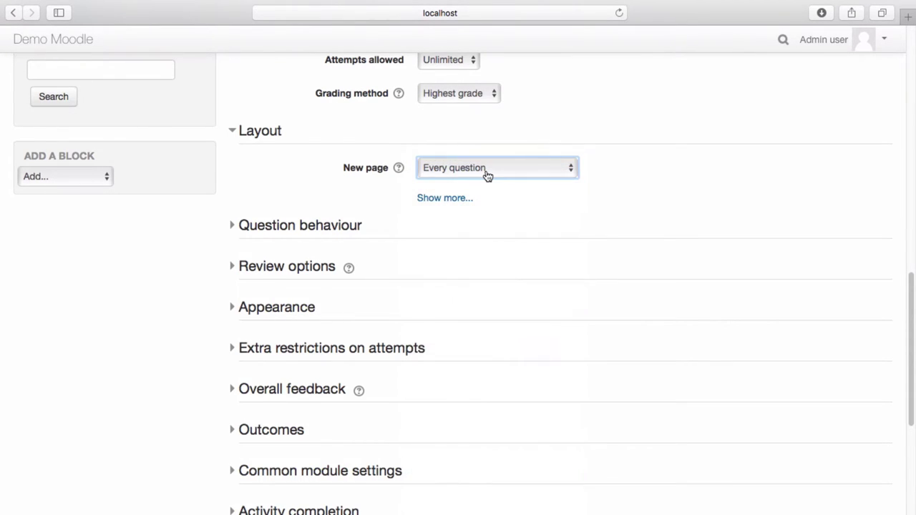
Examine the quiz's Question behaviour, Review options and Appearance settings.
left_click(350, 226)
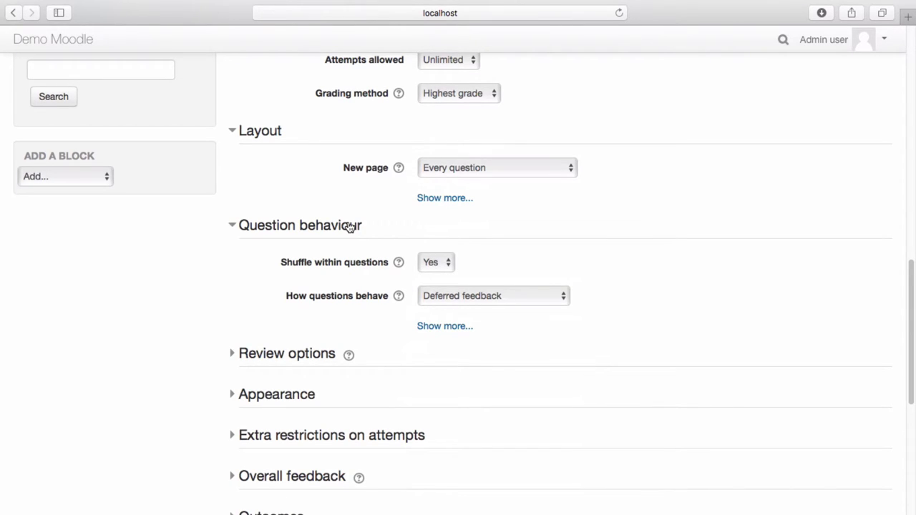
left_click(308, 355)
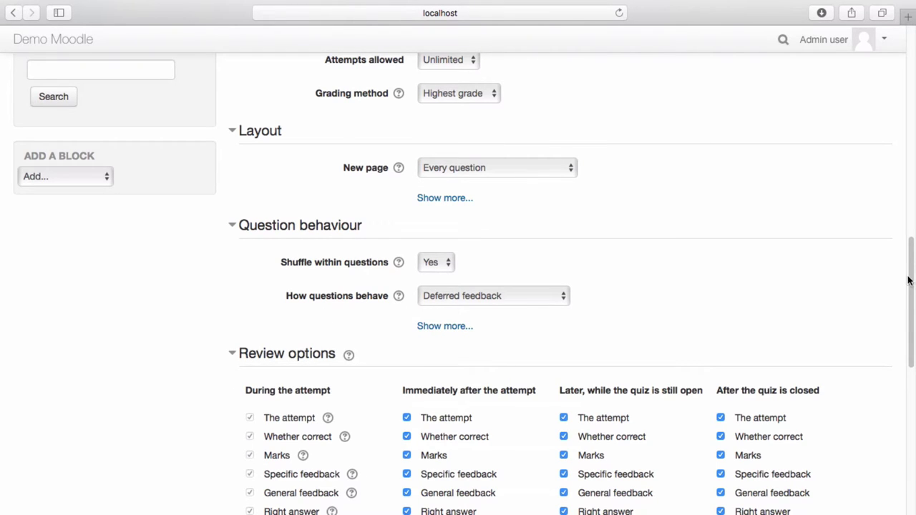
scroll(907, 281, "down", 5)
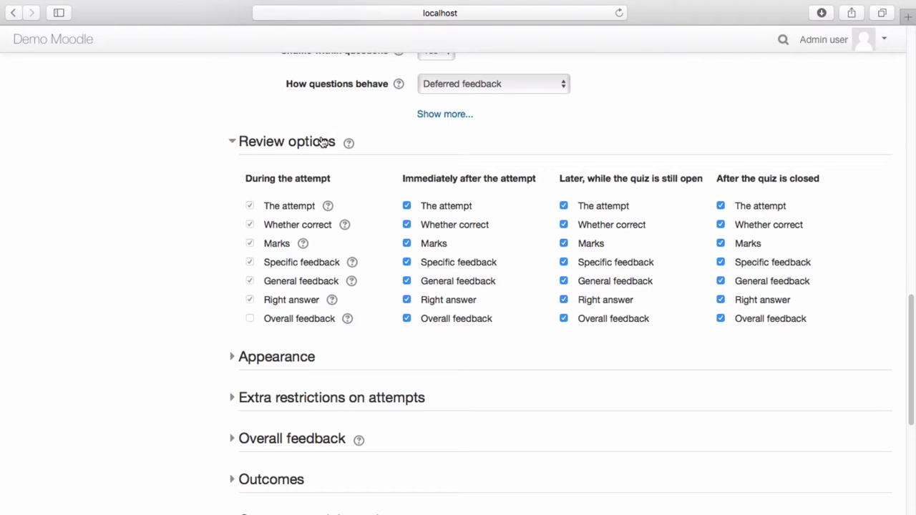
left_click(296, 358)
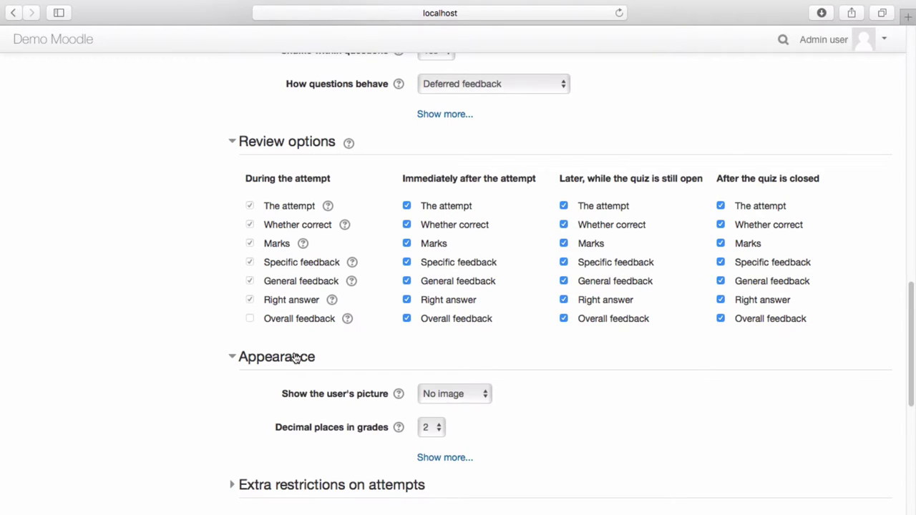
Examine the full set of extra restrictions on quiz attempts.
left_click_drag(912, 321, 912, 406)
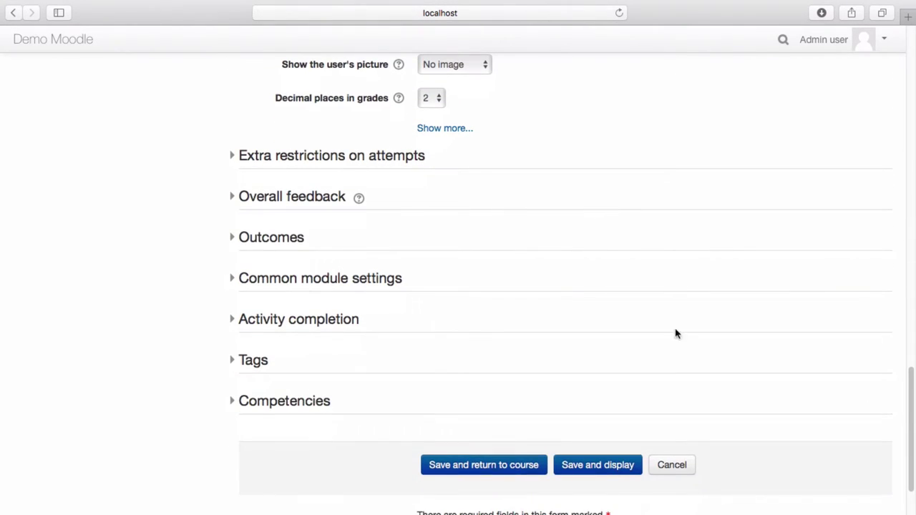
left_click(393, 158)
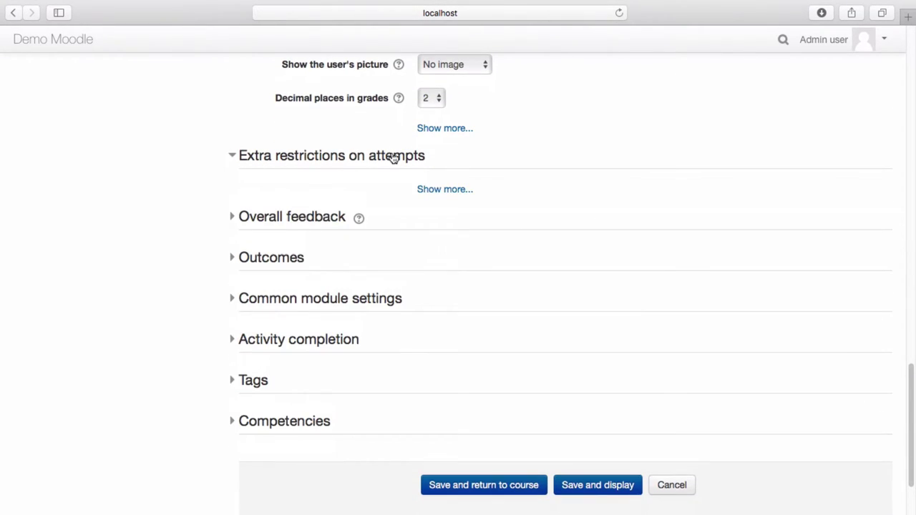
left_click(432, 190)
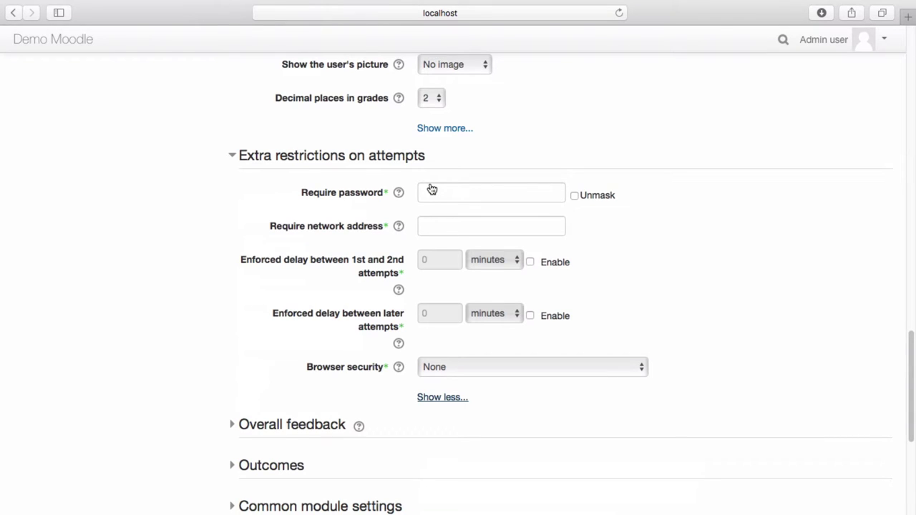
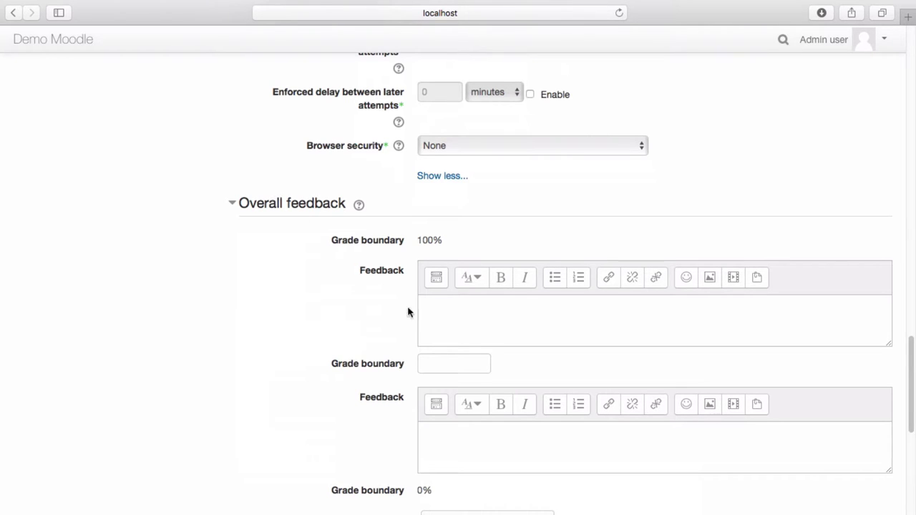
Enter "Great job! Well done!" as the overall feedback for the 100% grade boundary.
left_click(433, 310)
type("Gre")
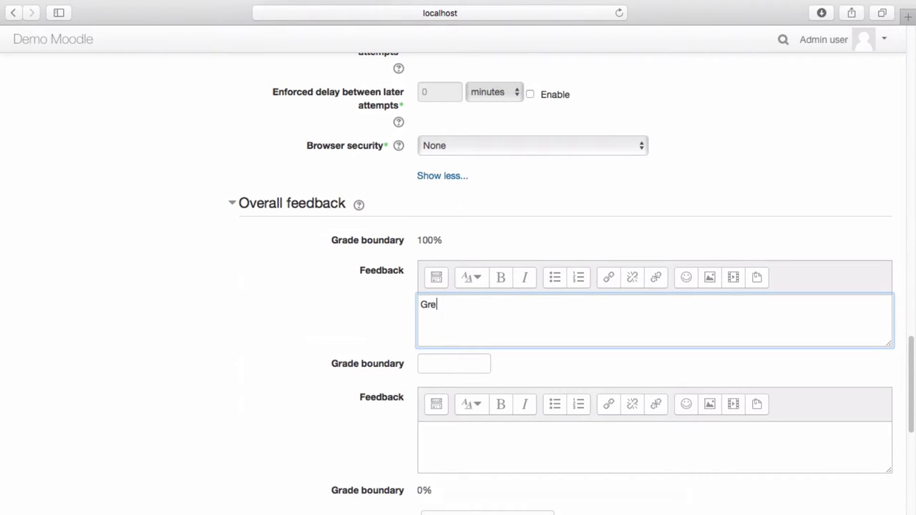
type("at job! Well done!")
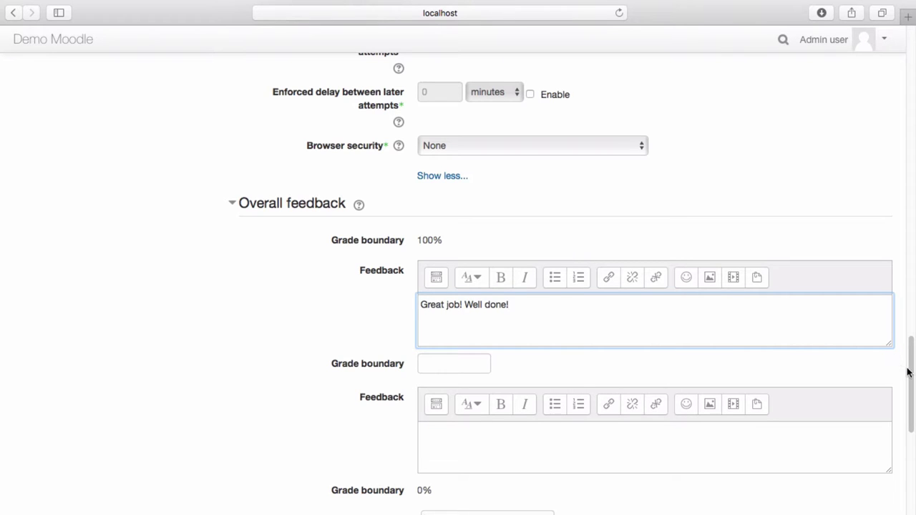
Set the next grade boundary to 50% and enter "Please recomplete the quiz." as the feedback below it.
left_click_drag(911, 368, 912, 394)
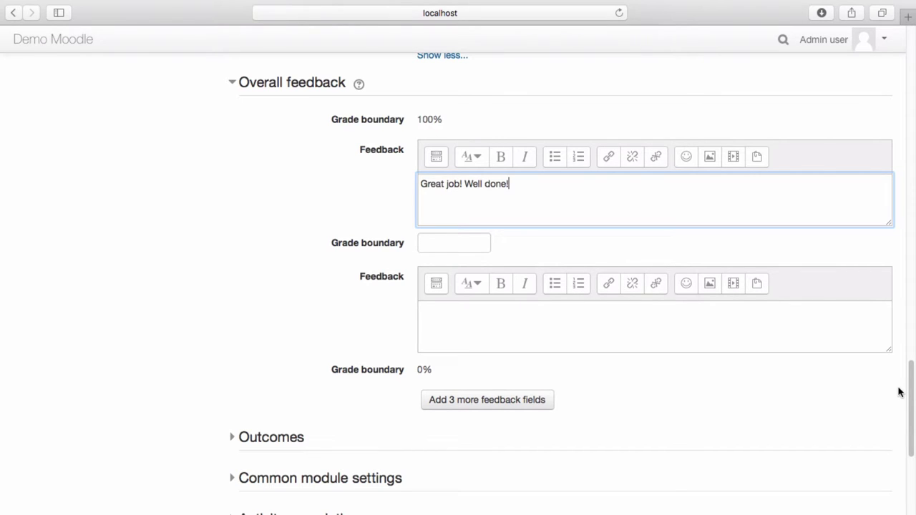
left_click(473, 243)
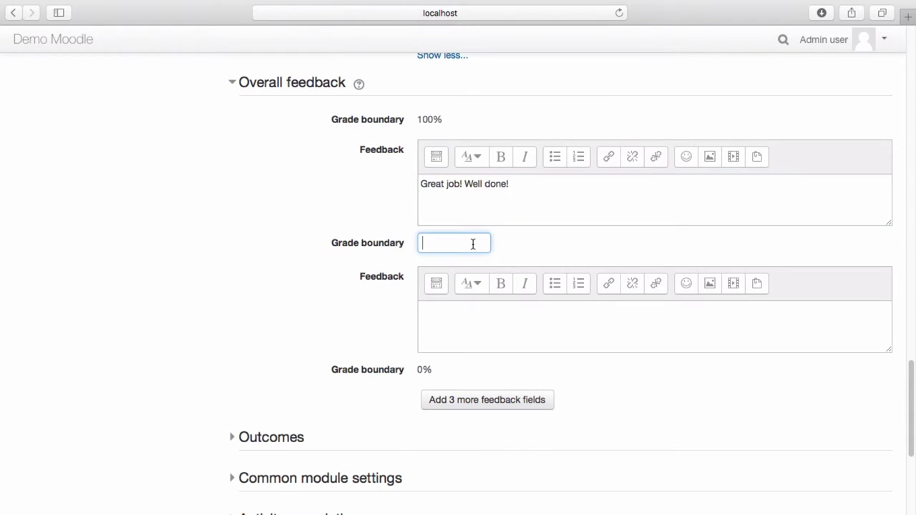
type("50")
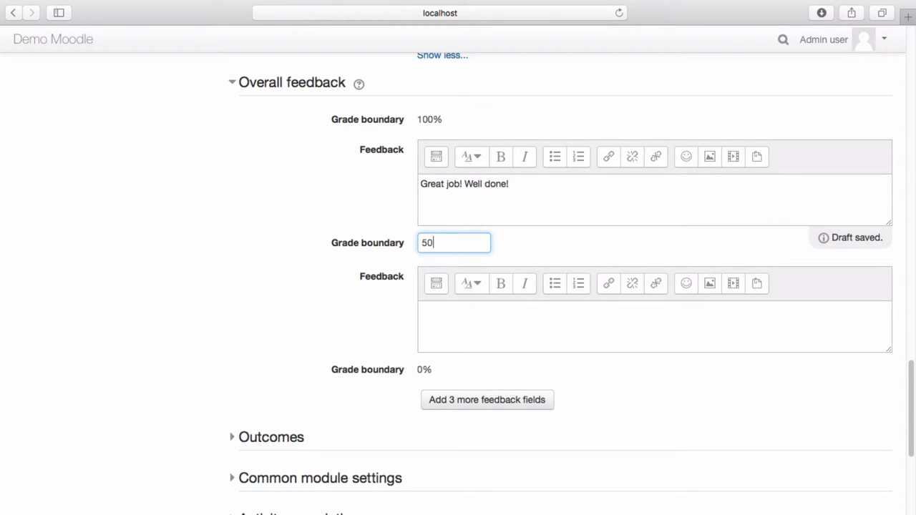
type("%")
left_click(464, 318)
type("Please ")
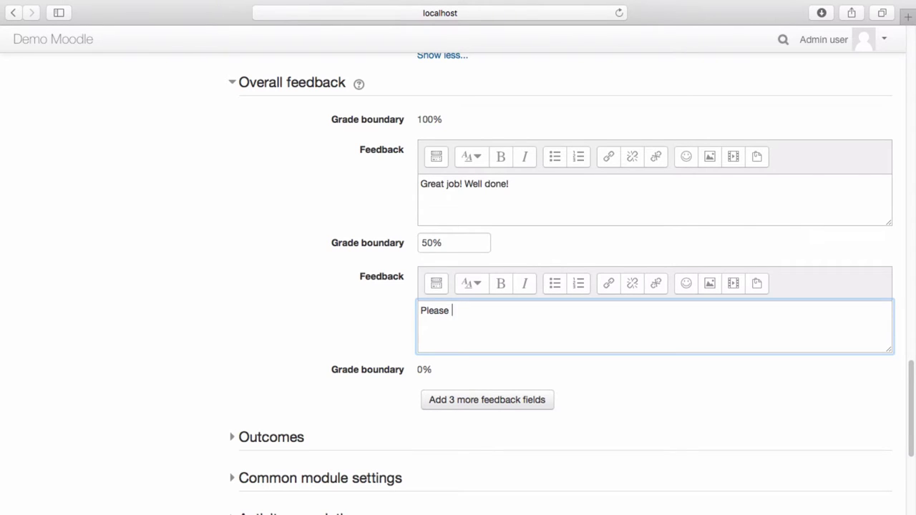
type("recomplete the quizz")
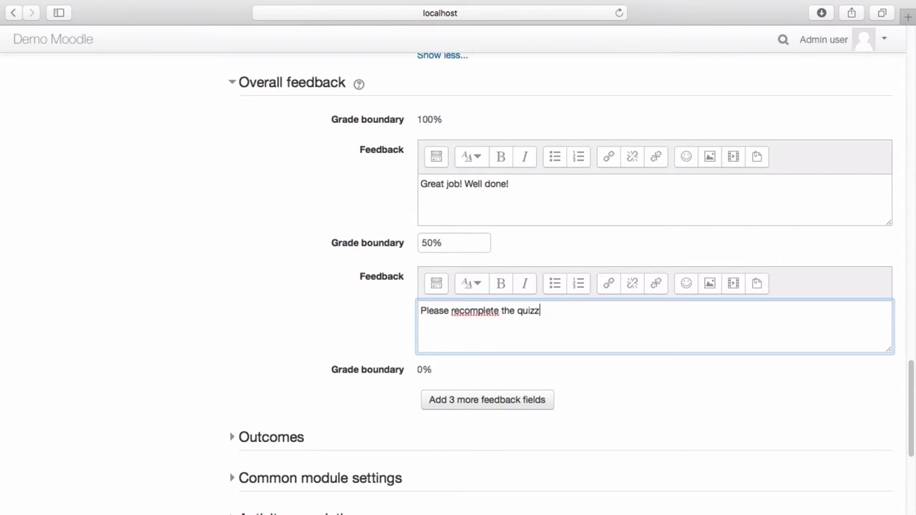
key("BackSpace")
type(".")
left_click(700, 411)
Assign the OHS Introduction outcome to the quiz and set its visibility to Hide.
left_click_drag(913, 371, 900, 411)
left_click(284, 223)
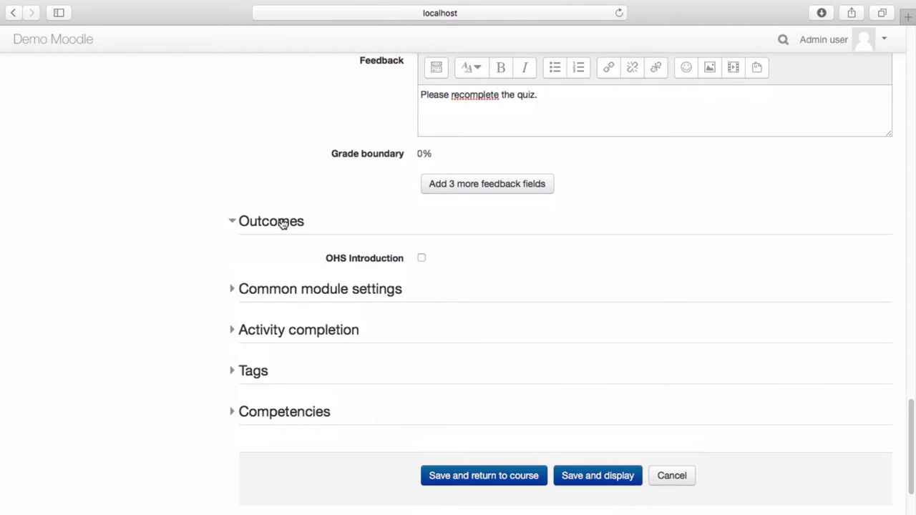
left_click(421, 259)
left_click(384, 290)
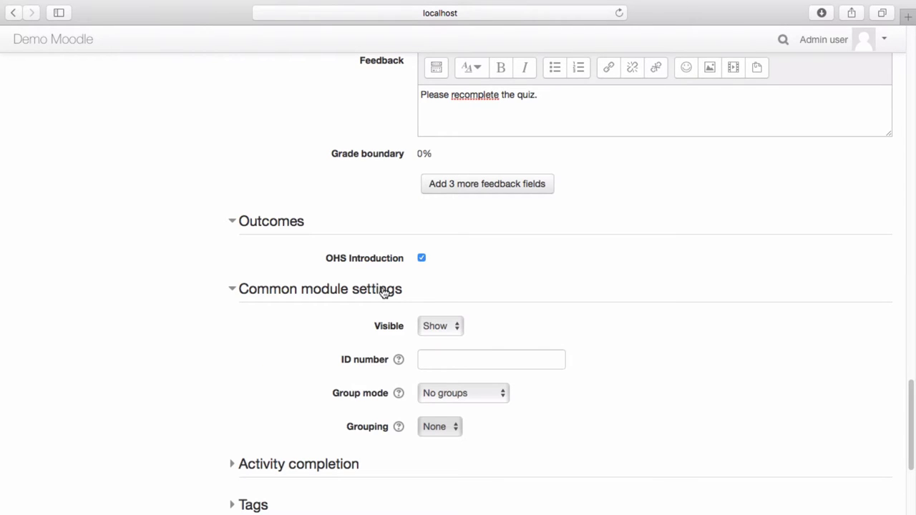
left_click_drag(913, 399, 912, 422)
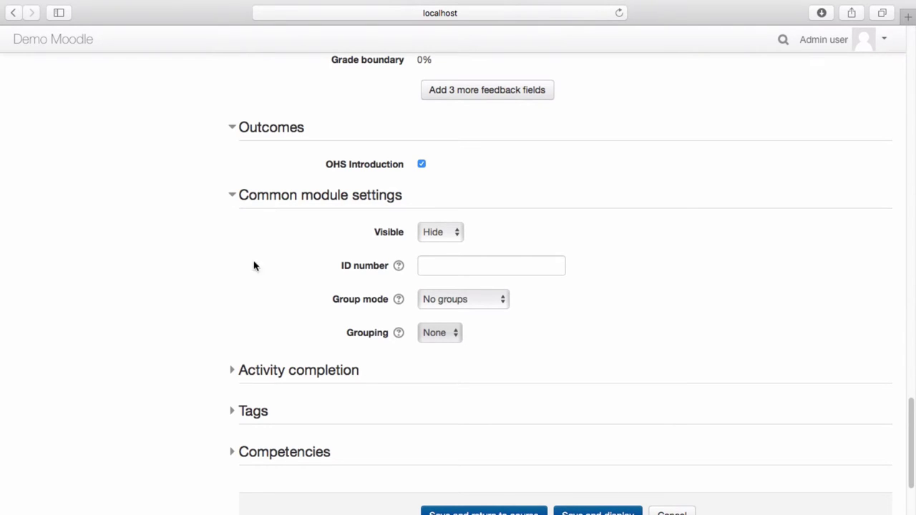
Review the Activity completion settings, then save the quiz and return to the course.
left_click(236, 376)
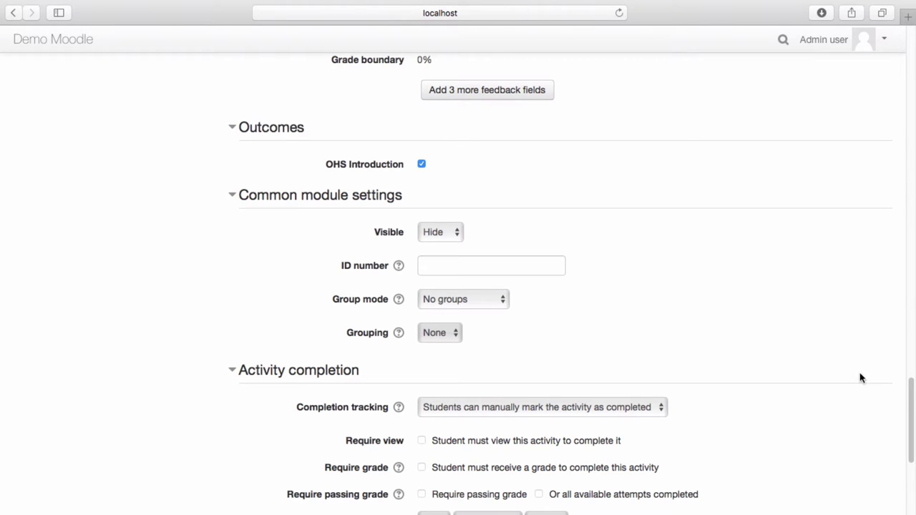
left_click_drag(912, 393, 912, 435)
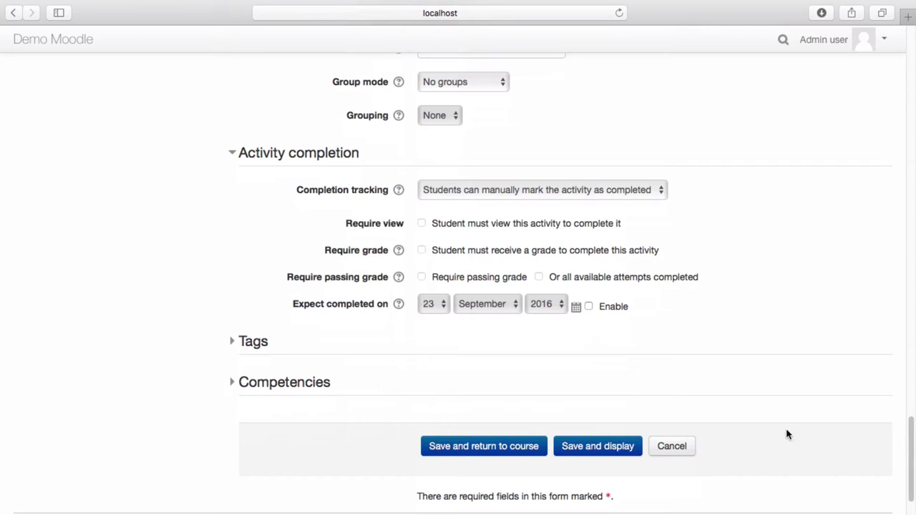
left_click(513, 447)
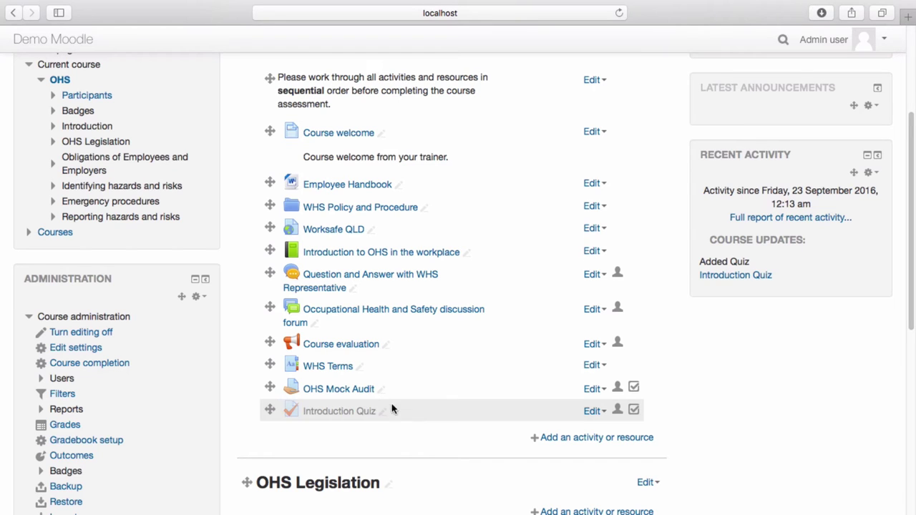
Open Introduction Quiz for editing and start adding a question from the question bank.
left_click(347, 411)
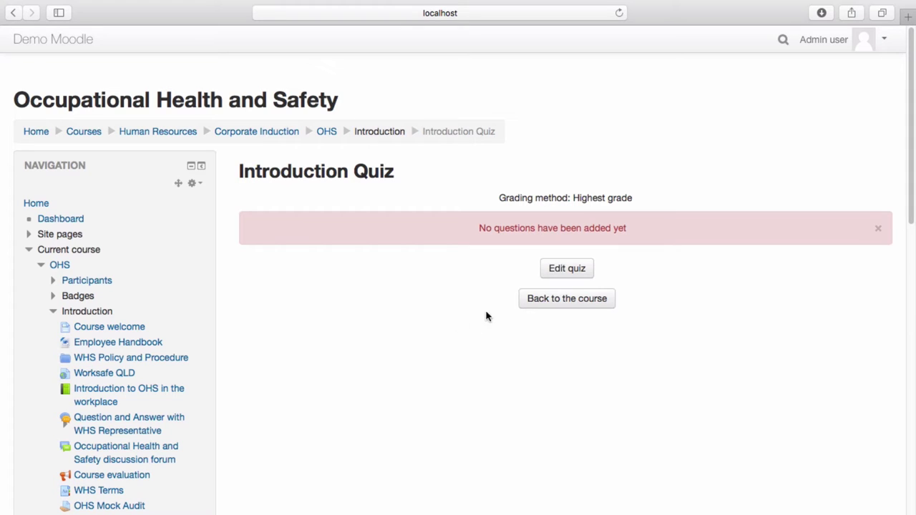
left_click(552, 268)
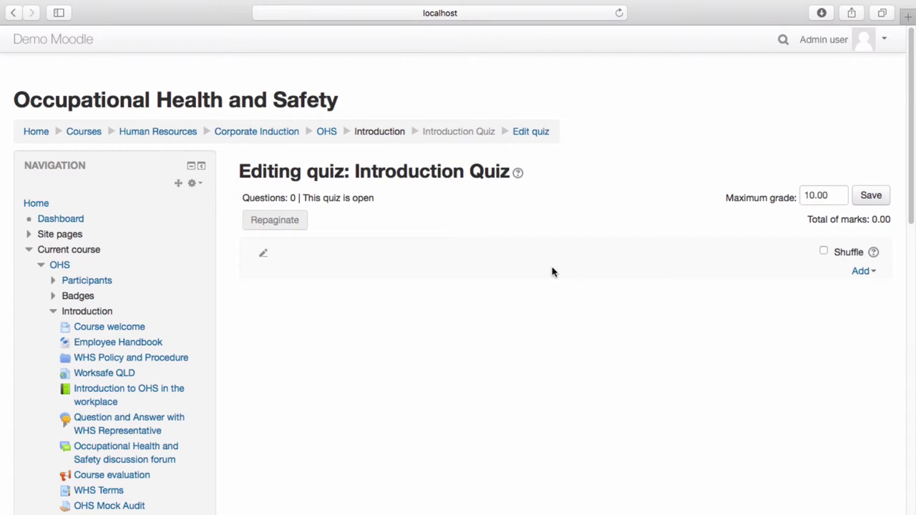
left_click(864, 272)
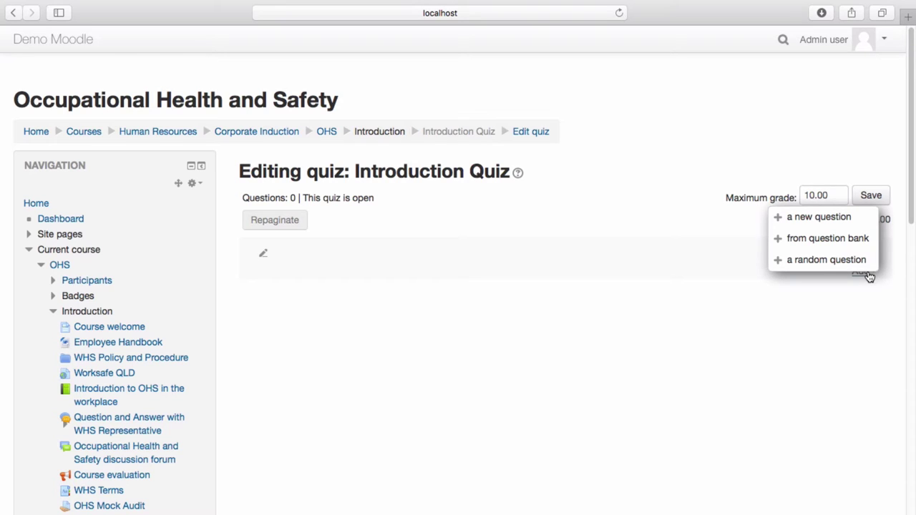
left_click(849, 240)
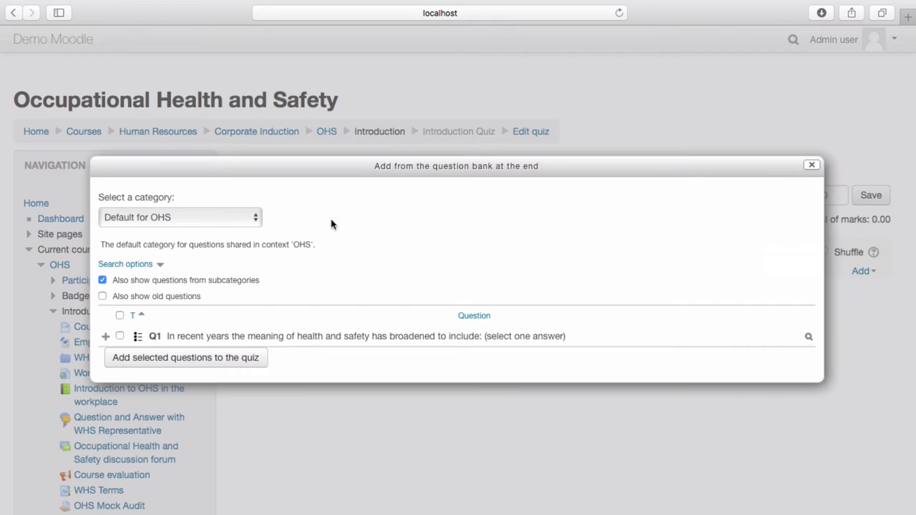
Add question Q1 from the Topic one category to the quiz and return to the OHS course page.
left_click(224, 219)
left_click(198, 236)
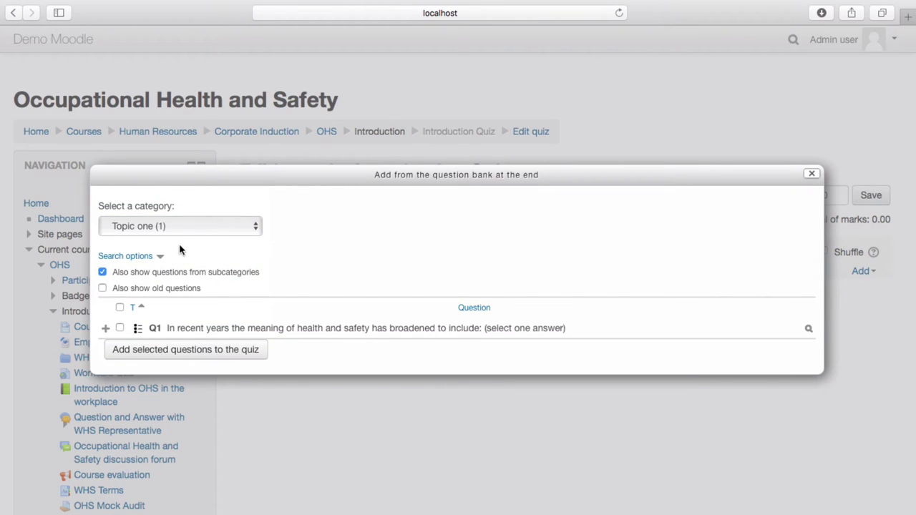
left_click(120, 329)
left_click(183, 350)
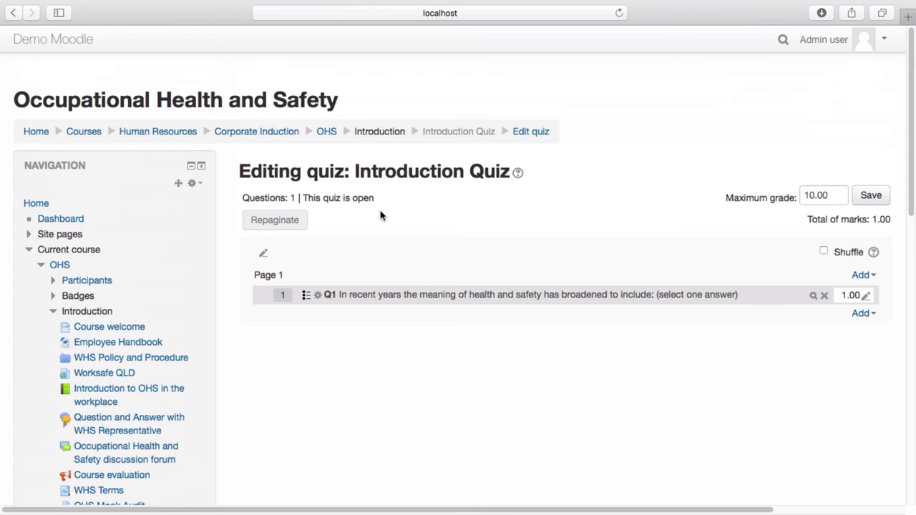
left_click(326, 131)
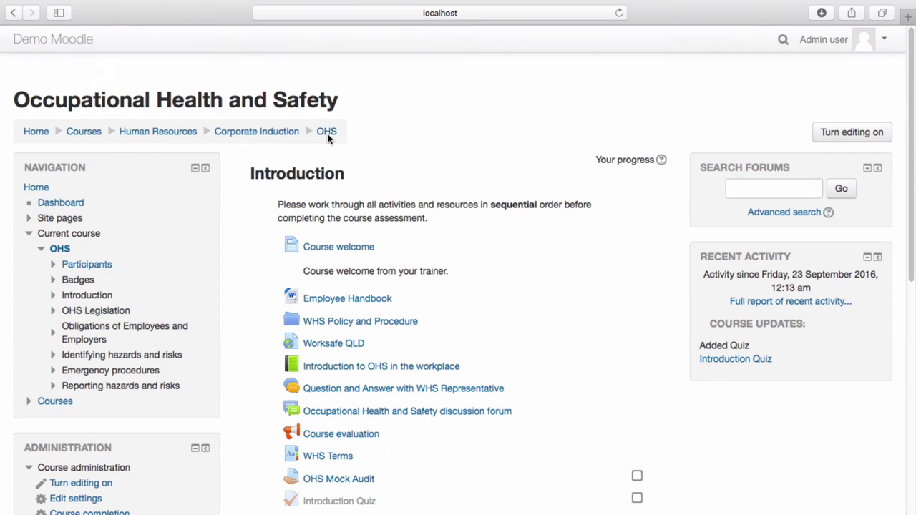
Turn on course editing and make Introduction Quiz visible to students with the Show option.
scroll(674, 403, "down", 3)
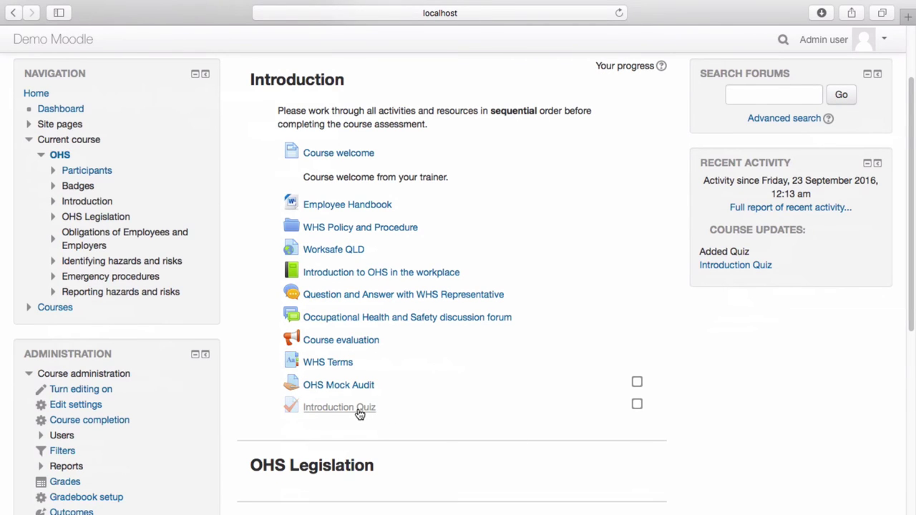
scroll(360, 415, "up", 3)
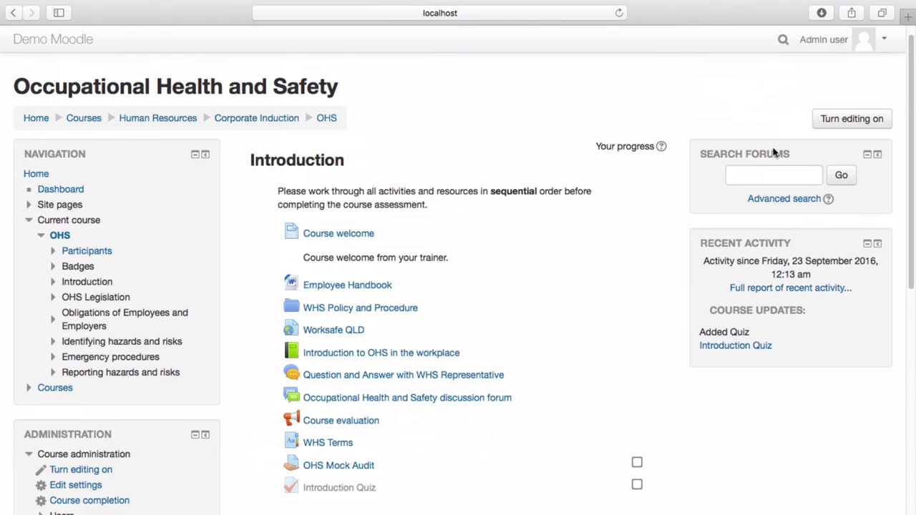
left_click(845, 120)
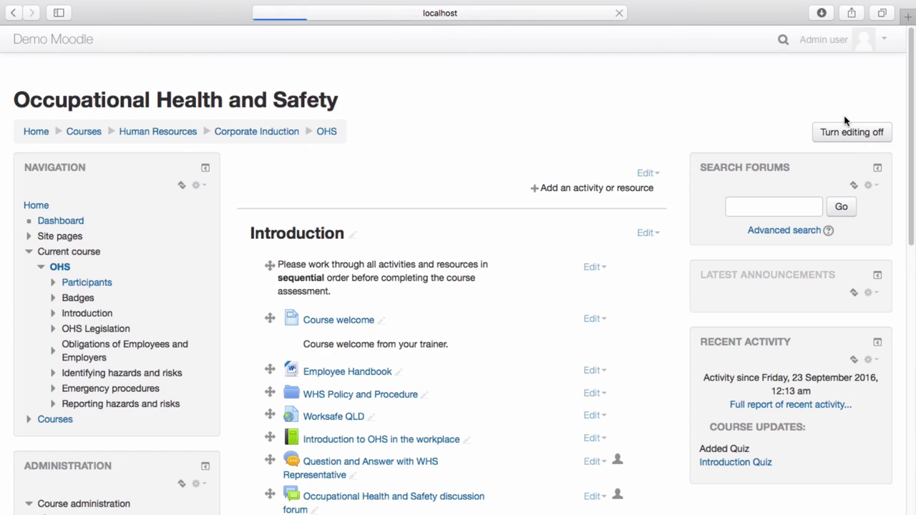
scroll(566, 328, "down", 2)
scroll(549, 333, "down", 3)
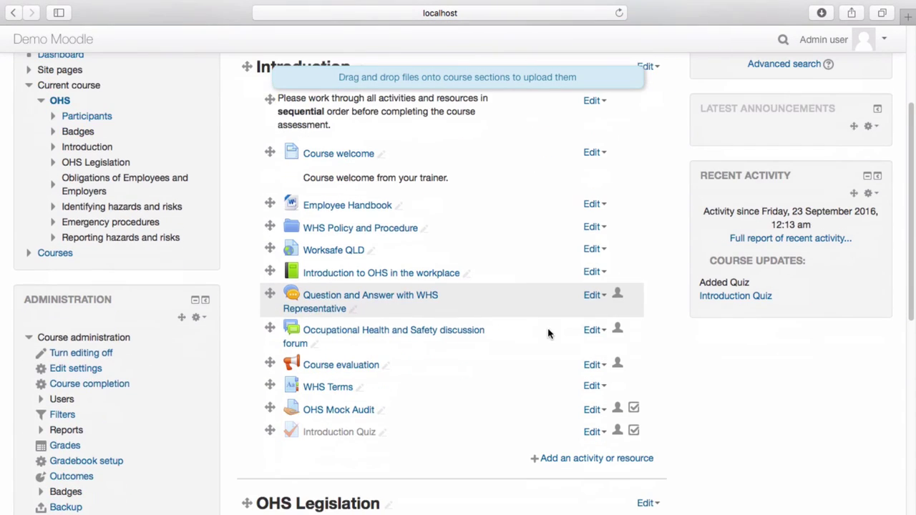
left_click(593, 431)
scroll(600, 434, "down", 2)
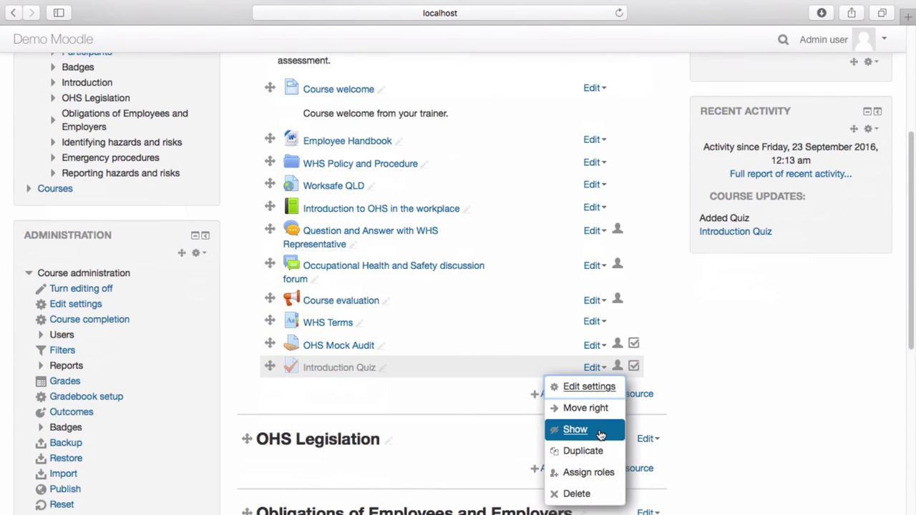
left_click(577, 432)
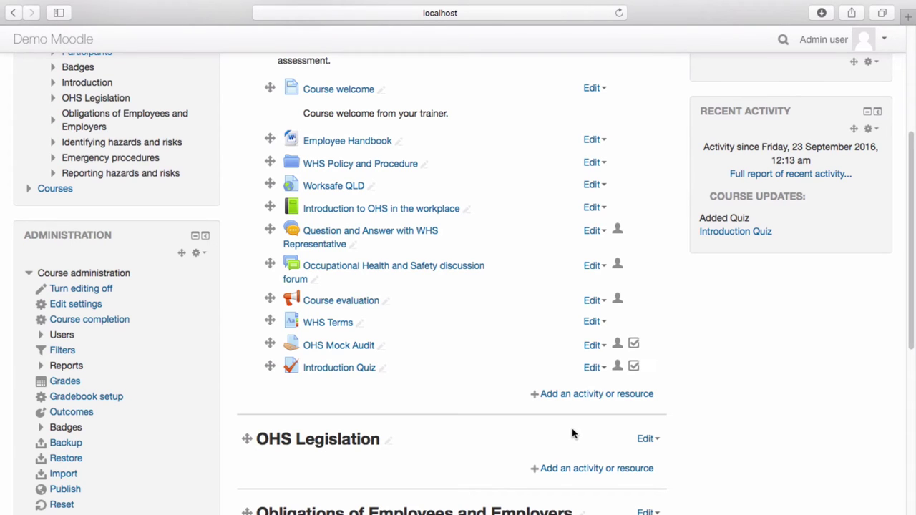
Switch the course role to Student.
scroll(573, 433, "down", 5)
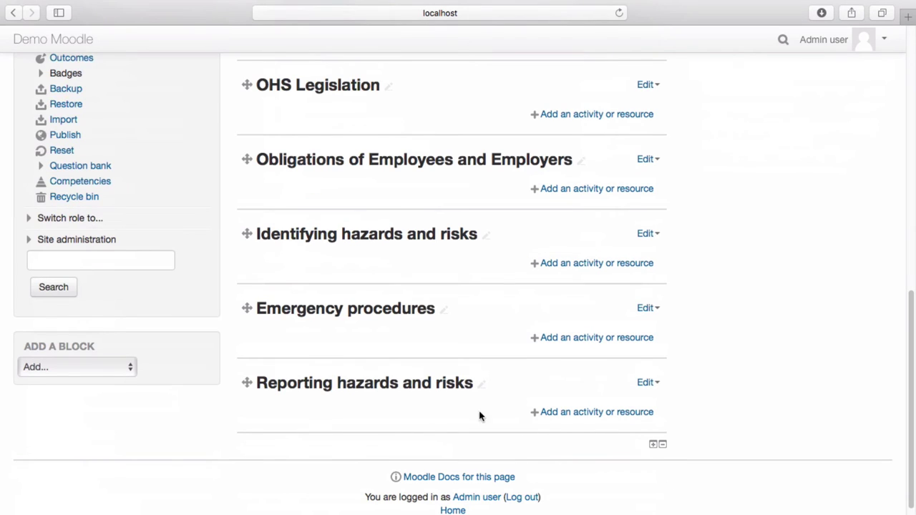
left_click(79, 241)
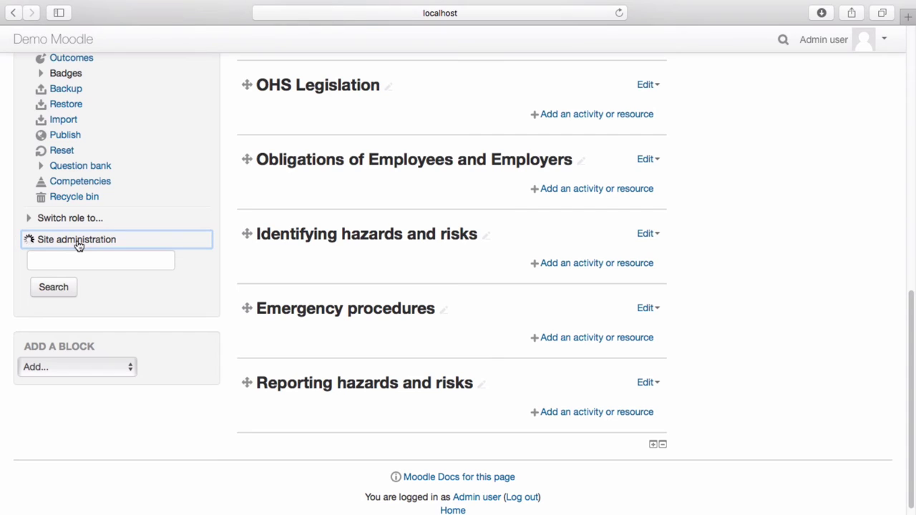
left_click(70, 219)
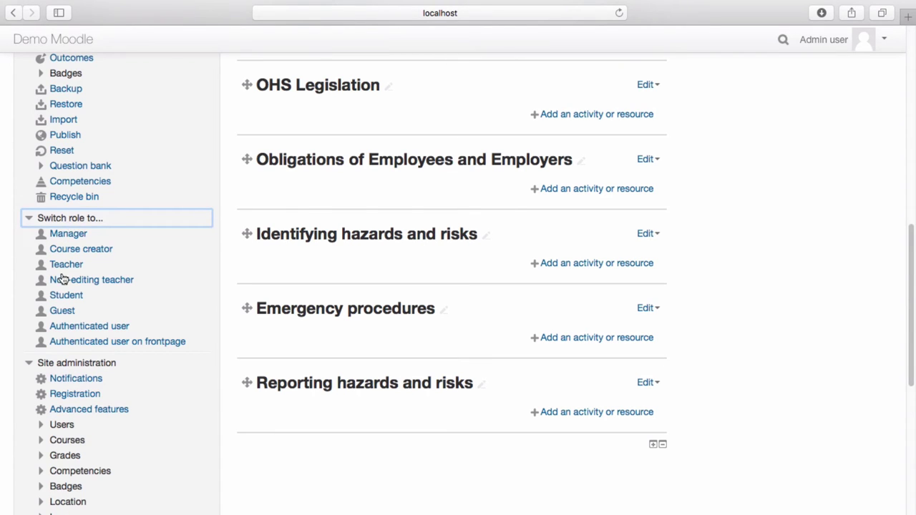
left_click(66, 296)
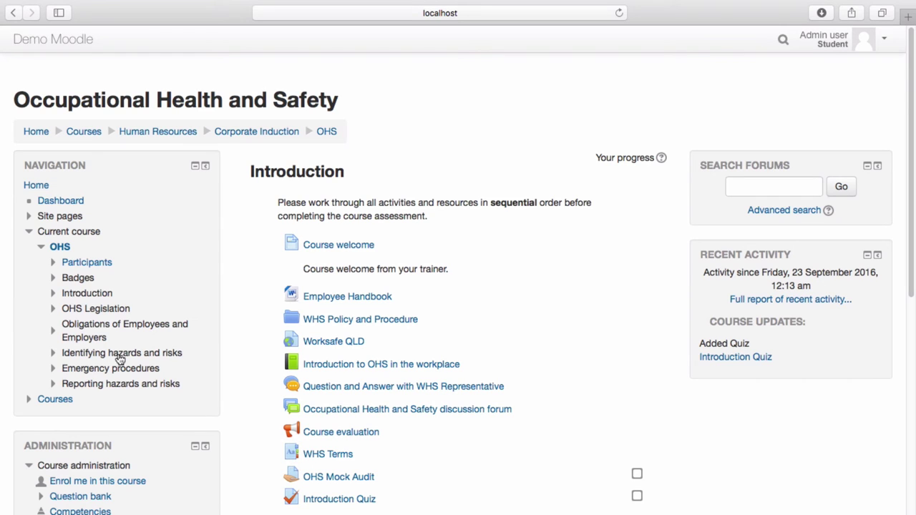
Attempt Introduction Quiz, answering question 1 with Psychological and Psychosocial hazards, and submit the finished attempt.
left_click(319, 499)
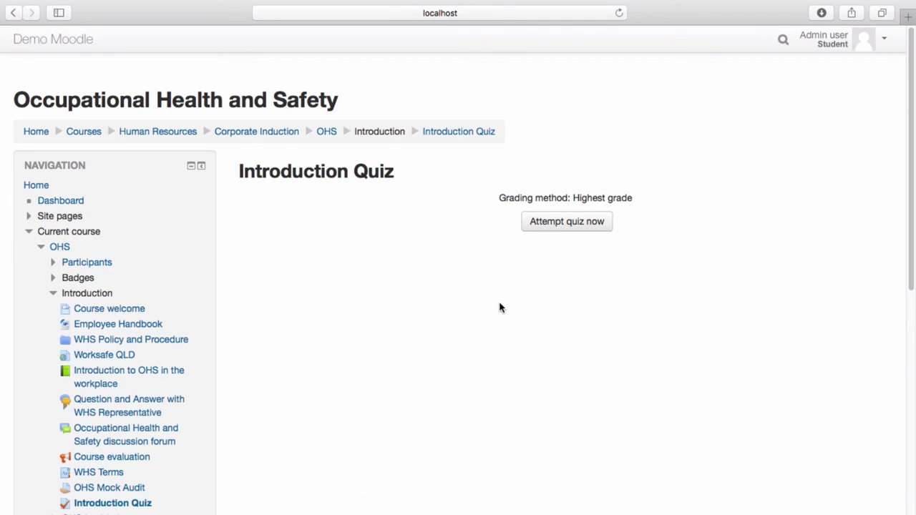
left_click(559, 222)
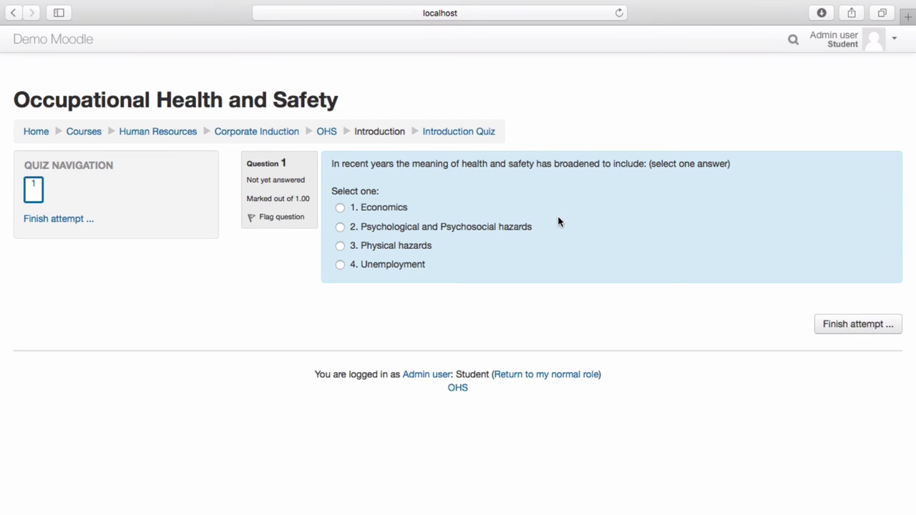
left_click(341, 228)
left_click(845, 326)
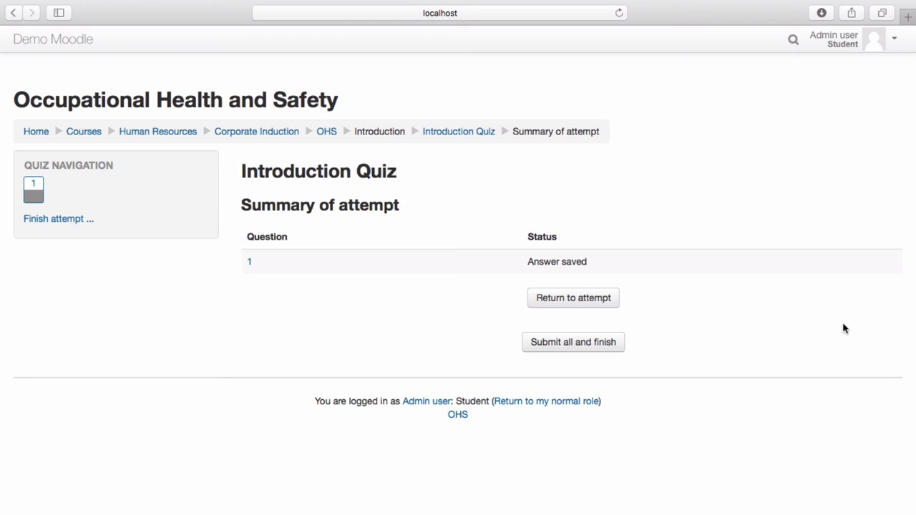
left_click(576, 345)
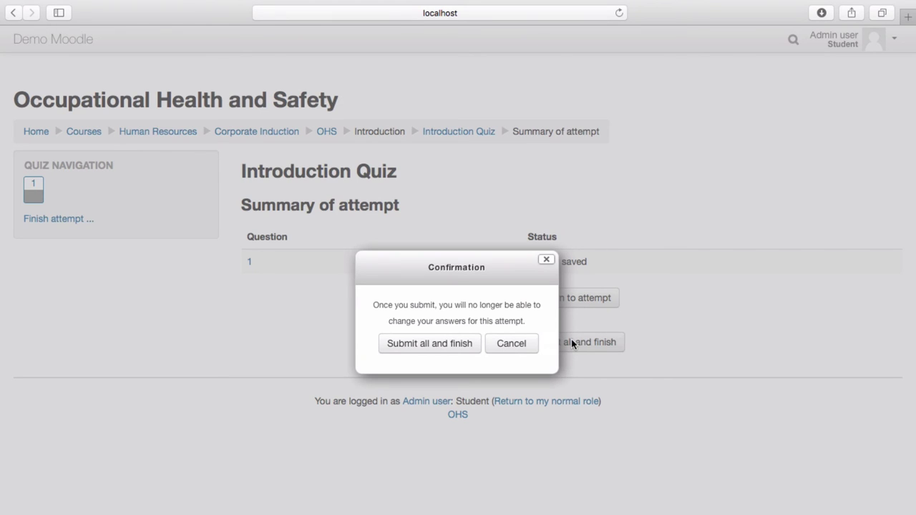
left_click(435, 344)
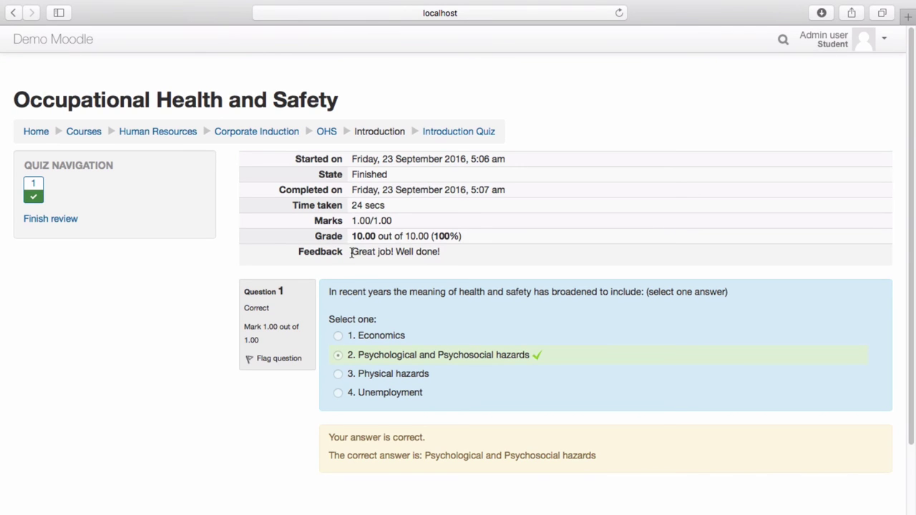
Check the overall feedback in the attempt review, then return to the normal role.
left_click_drag(353, 252, 449, 255)
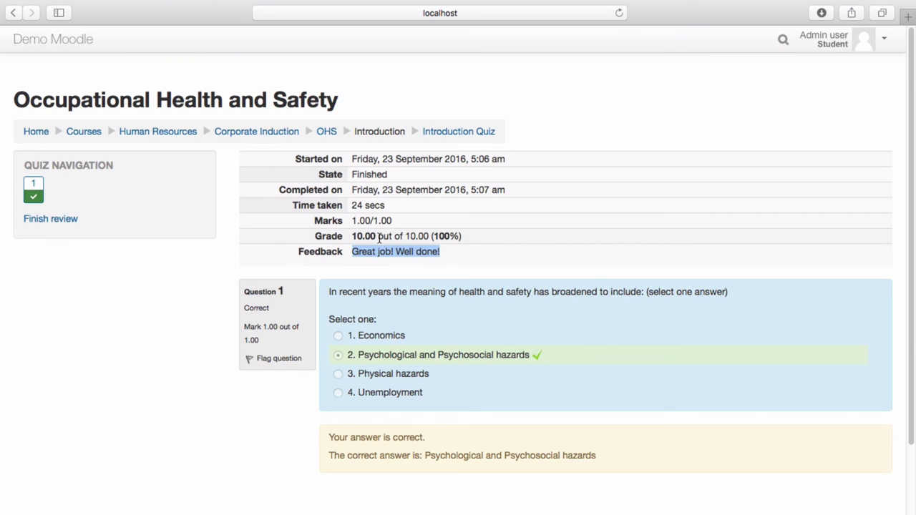
left_click(885, 43)
left_click(835, 201)
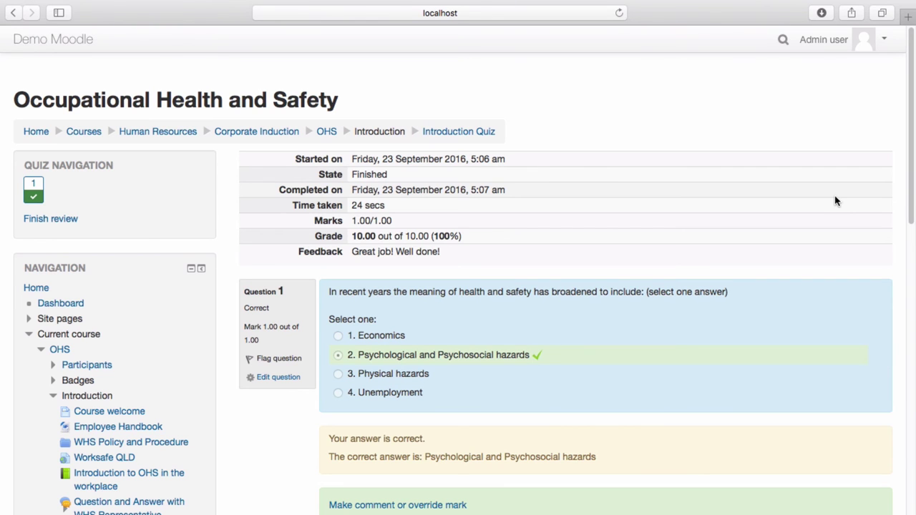
Add the manual grading comment "Great work!" to the attempt's question 1, check the mark and save.
left_click_drag(910, 198, 912, 292)
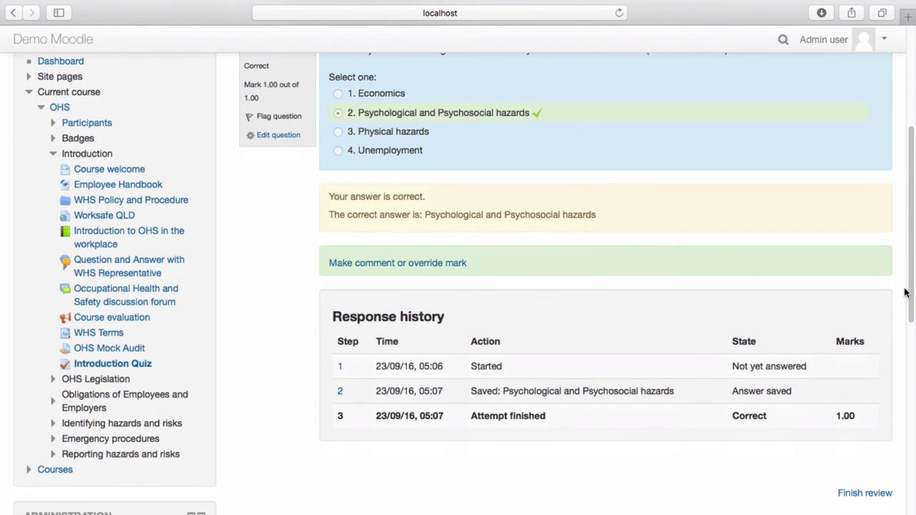
left_click(444, 264)
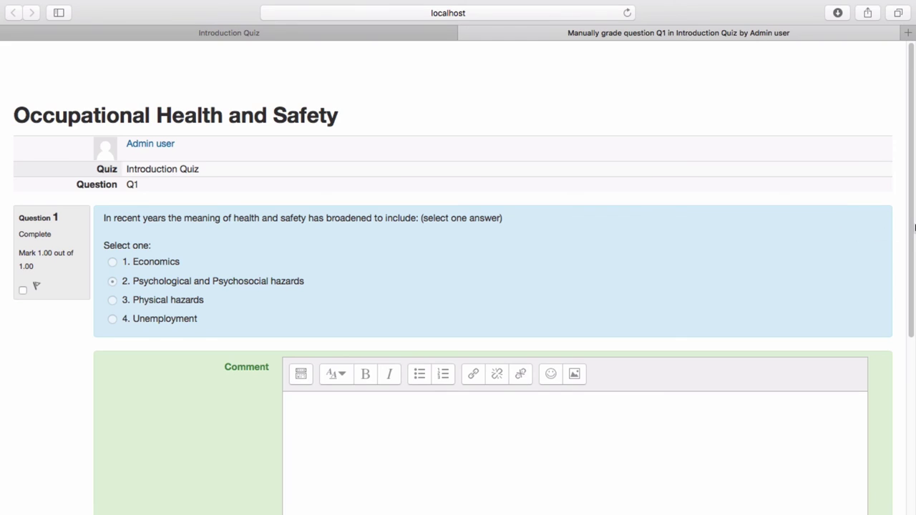
left_click_drag(912, 228, 422, 293)
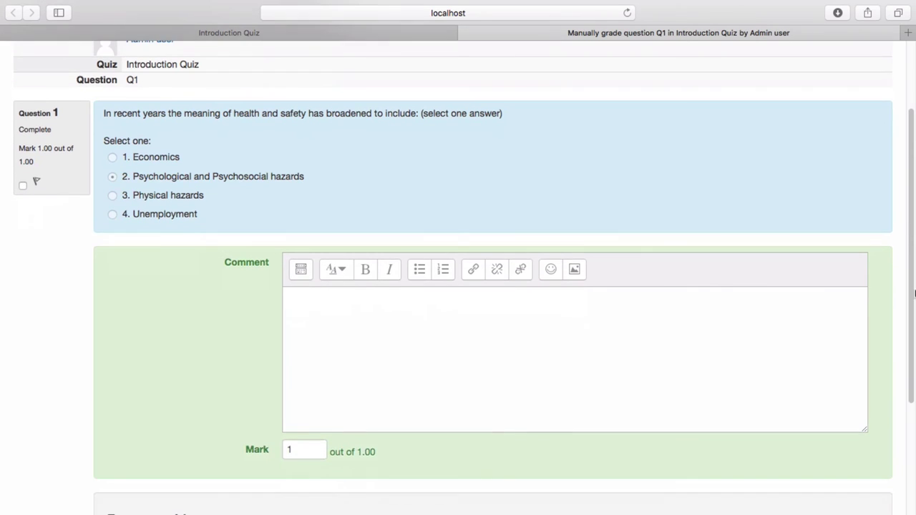
left_click(361, 305)
type("G")
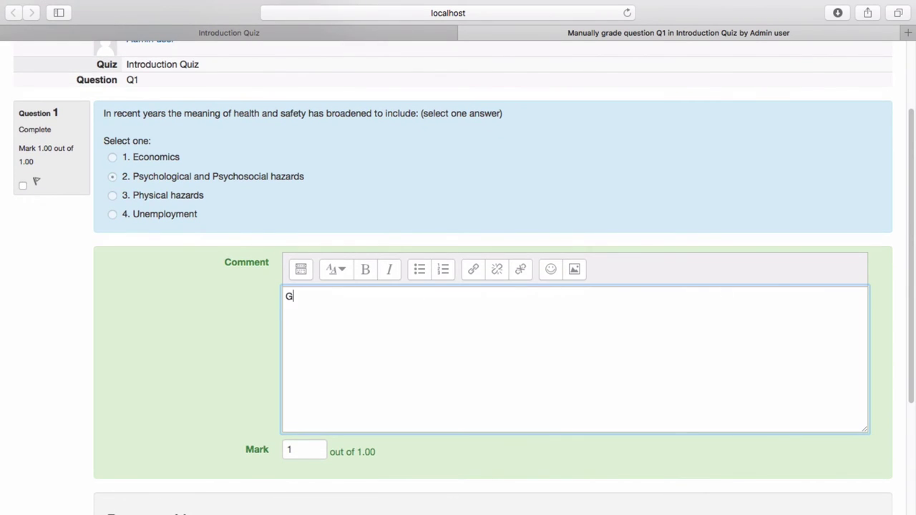
type("reat work!")
left_click_drag(912, 206, 912, 272)
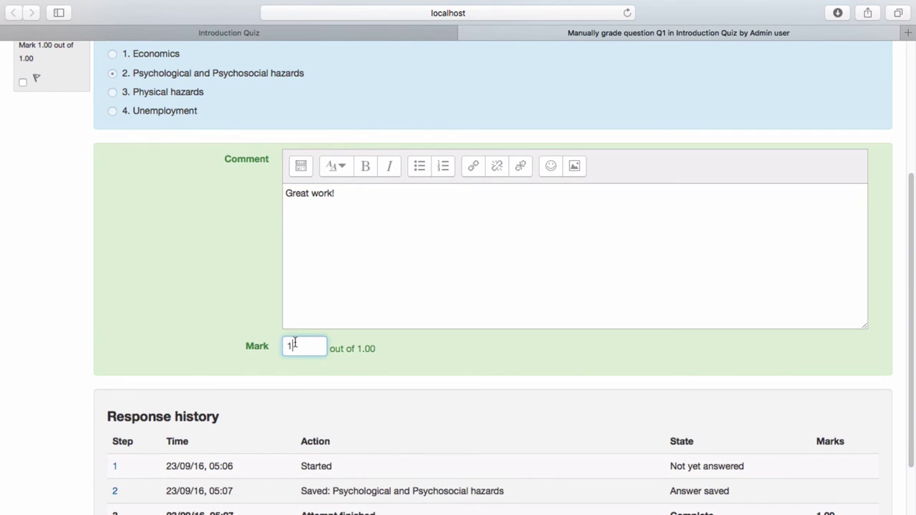
left_click_drag(306, 348, 274, 342)
left_click_drag(913, 424, 914, 485)
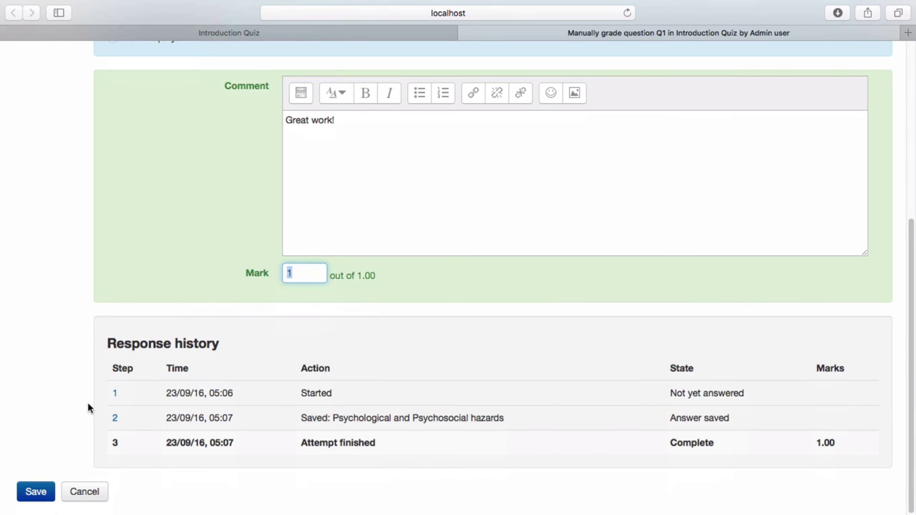
left_click(33, 497)
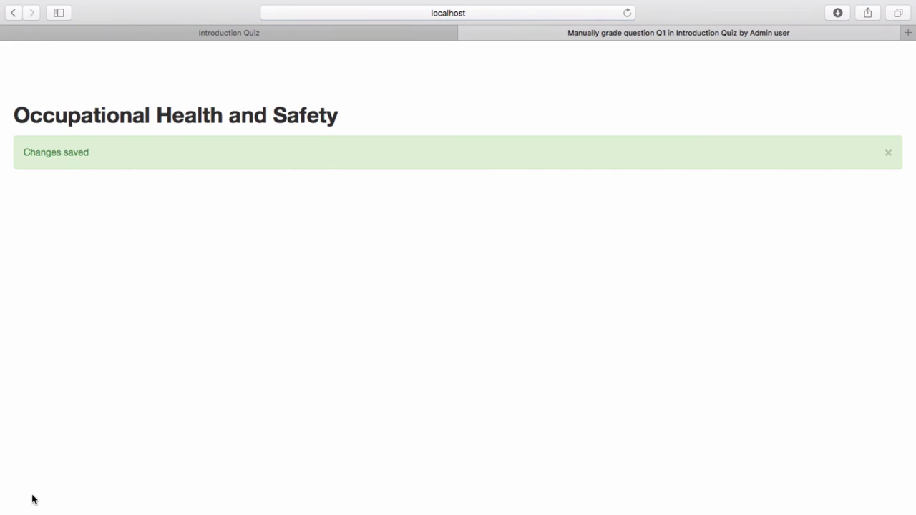